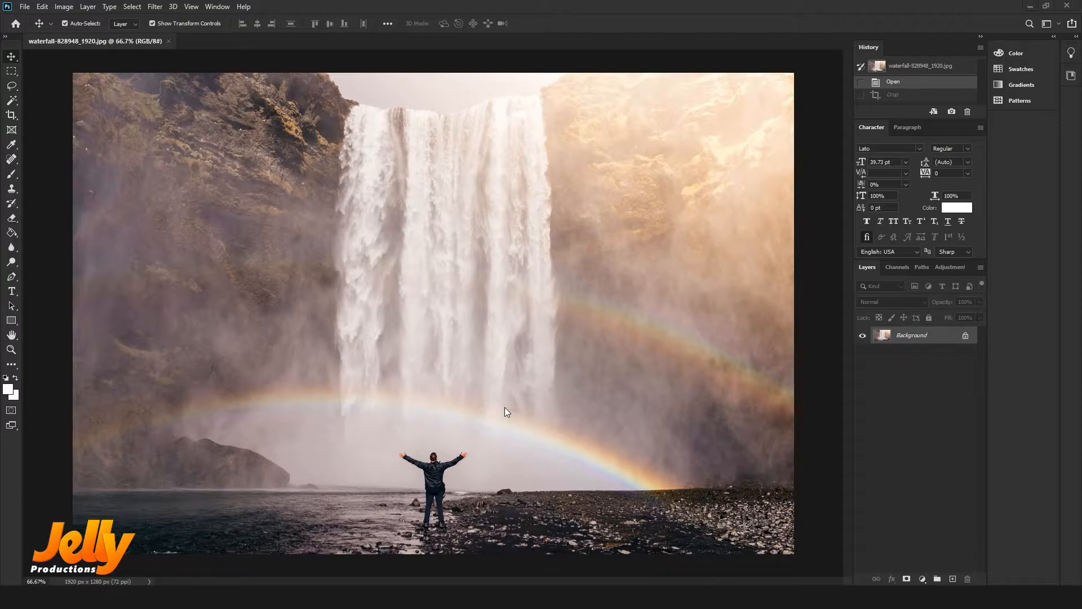
{"action": "key", "text": "c"}
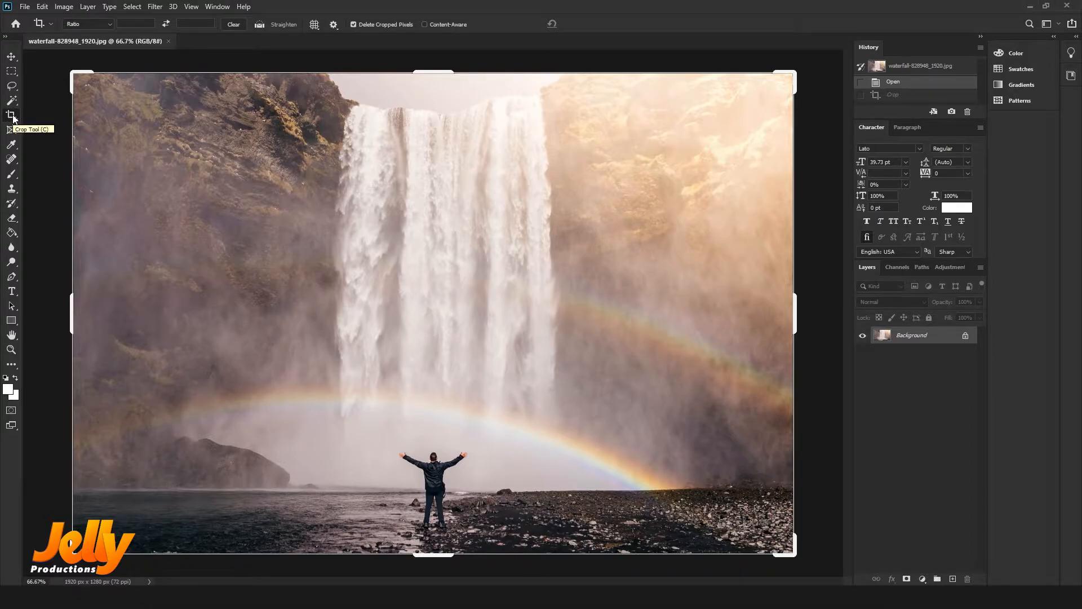
{"action": "left_click_drag", "start_coordinate": [77, 79], "coordinate": [176, 189]}
{"action": "left_click_drag", "start_coordinate": [700, 330], "coordinate": [597, 330]}
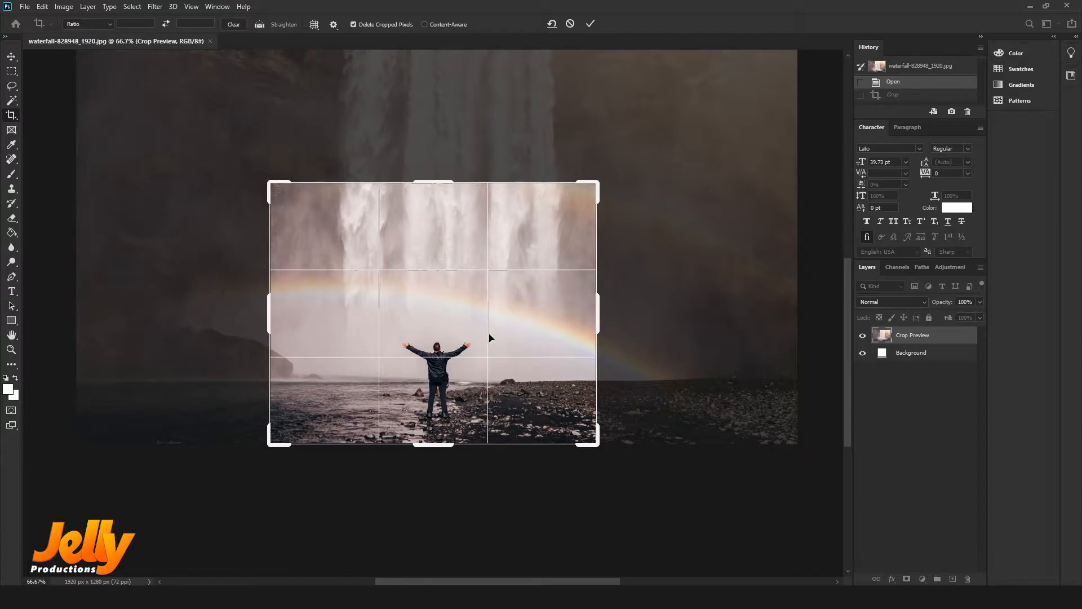
{"action": "key", "text": "ctrl+z"}
{"action": "key", "text": "ctrl+z"}
{"action": "key", "text": "ctrl+z"}
{"action": "key", "text": "ctrl+z"}
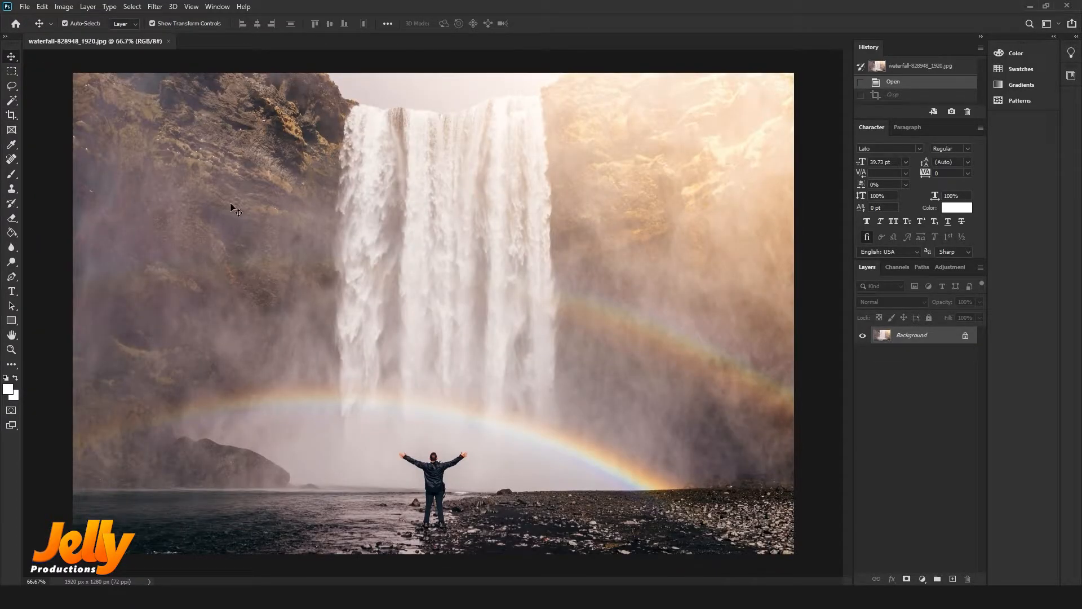
Frame a crop area around the person below the waterfall and constrain it to the 16:9 ratio
{"action": "left_click", "coordinate": [13, 117]}
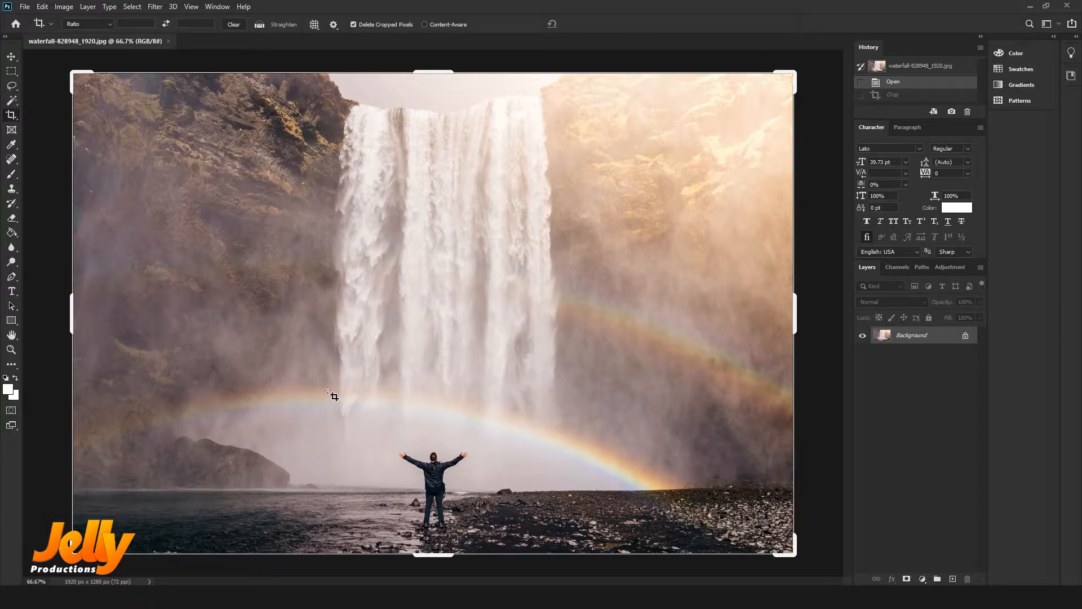
{"action": "mouse_move", "coordinate": [296, 370]}
{"action": "left_mouse_down"}
{"action": "mouse_move", "coordinate": [530, 480]}
{"action": "mouse_move", "coordinate": [625, 499]}
{"action": "mouse_move", "coordinate": [594, 516]}
{"action": "mouse_move", "coordinate": [579, 541]}
{"action": "mouse_move", "coordinate": [590, 546]}
{"action": "left_mouse_up"}
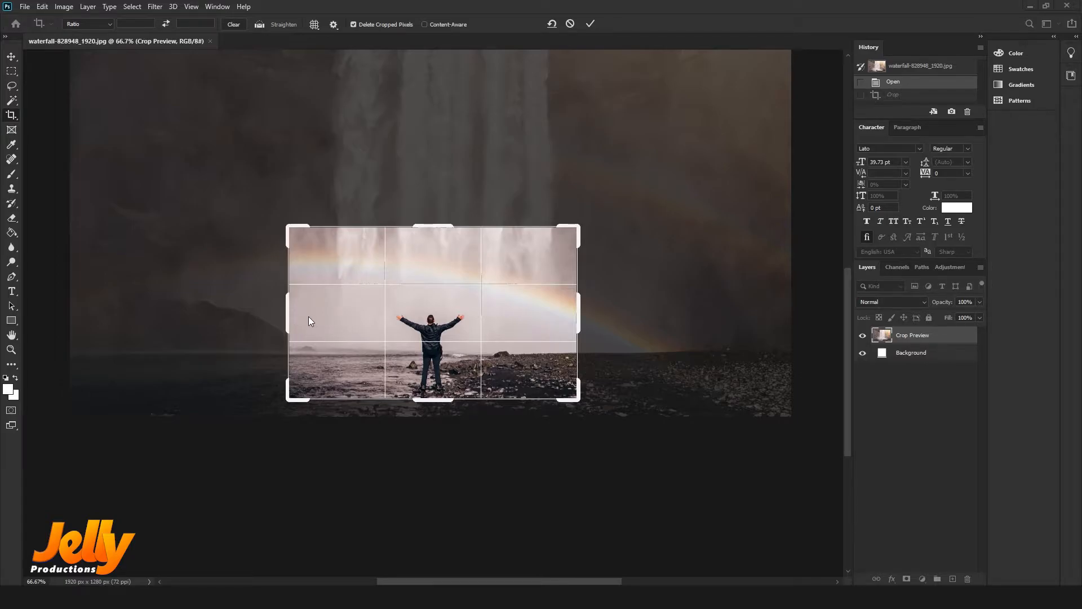
{"action": "mouse_move", "coordinate": [367, 322]}
{"action": "left_mouse_down"}
{"action": "mouse_move", "coordinate": [422, 325]}
{"action": "mouse_move", "coordinate": [382, 309]}
{"action": "mouse_move", "coordinate": [329, 260]}
{"action": "mouse_move", "coordinate": [387, 283]}
{"action": "mouse_move", "coordinate": [360, 337]}
{"action": "mouse_move", "coordinate": [453, 364]}
{"action": "mouse_move", "coordinate": [462, 410]}
{"action": "mouse_move", "coordinate": [564, 422]}
{"action": "mouse_move", "coordinate": [430, 339]}
{"action": "mouse_move", "coordinate": [341, 326]}
{"action": "mouse_move", "coordinate": [276, 360]}
{"action": "mouse_move", "coordinate": [281, 383]}
{"action": "mouse_move", "coordinate": [296, 346]}
{"action": "mouse_move", "coordinate": [277, 292]}
{"action": "mouse_move", "coordinate": [477, 314]}
{"action": "mouse_move", "coordinate": [485, 338]}
{"action": "mouse_move", "coordinate": [369, 307]}
{"action": "mouse_move", "coordinate": [375, 295]}
{"action": "mouse_move", "coordinate": [376, 315]}
{"action": "left_mouse_up"}
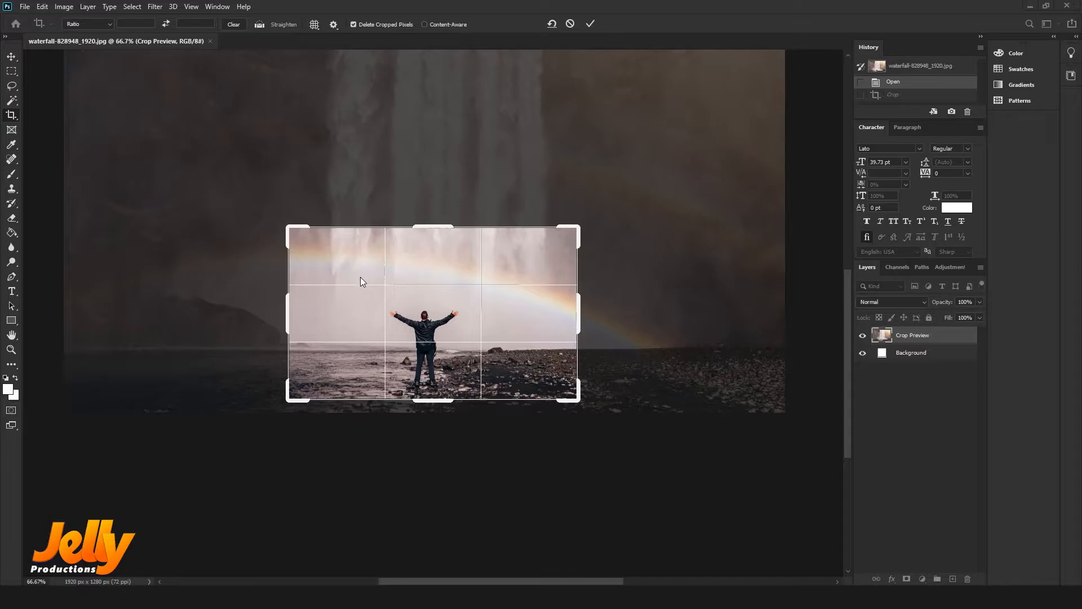
{"action": "left_click", "coordinate": [111, 26]}
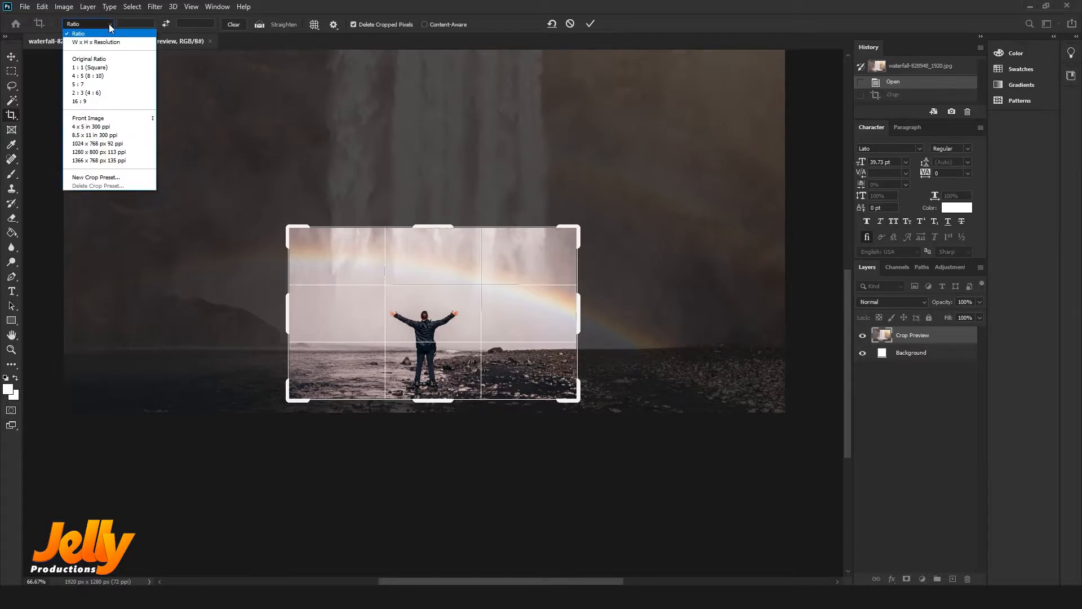
{"action": "left_click", "coordinate": [94, 102]}
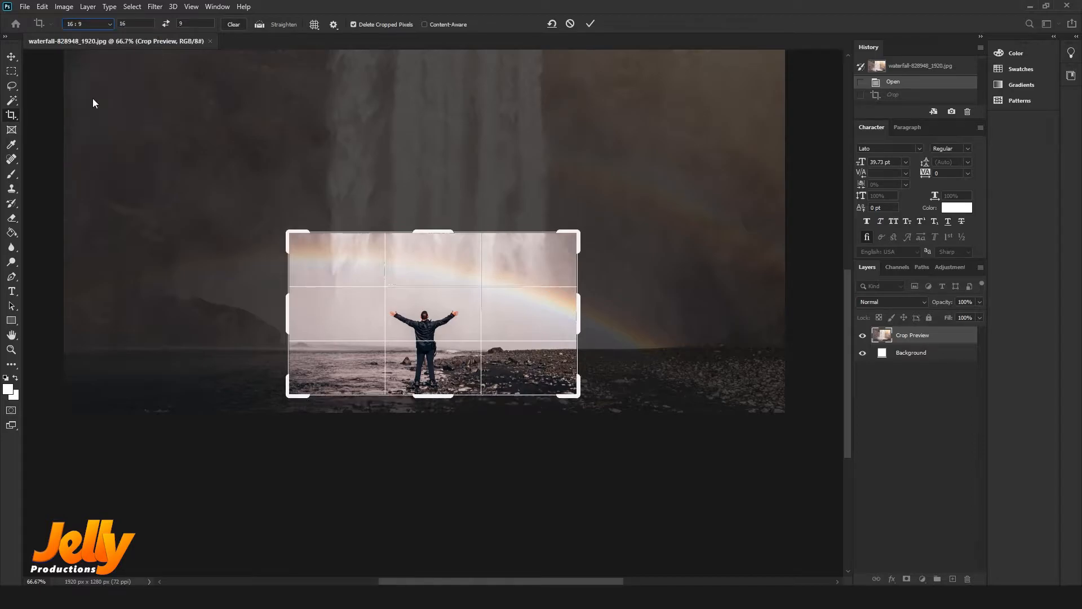
Switch the crop area to the 5:7 ratio and reposition the image inside it around the person
{"action": "left_click", "coordinate": [82, 27]}
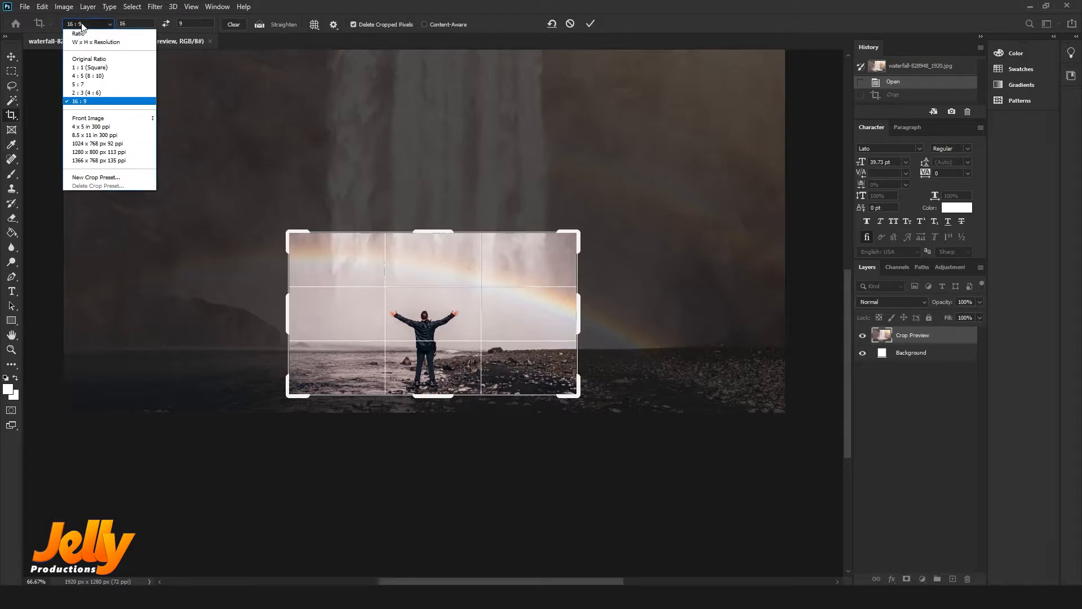
{"action": "left_click", "coordinate": [89, 84]}
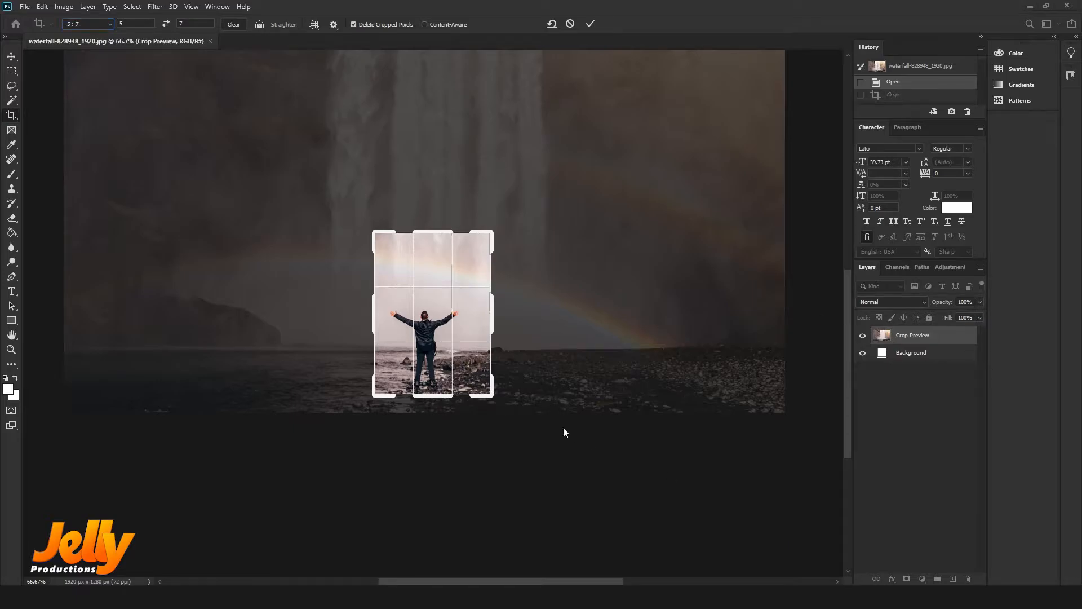
{"action": "left_click_drag", "start_coordinate": [443, 332], "coordinate": [431, 313]}
Return the crop area to the 16:9 ratio, enlarge it and shift the image within the frame
{"action": "left_click", "coordinate": [81, 23]}
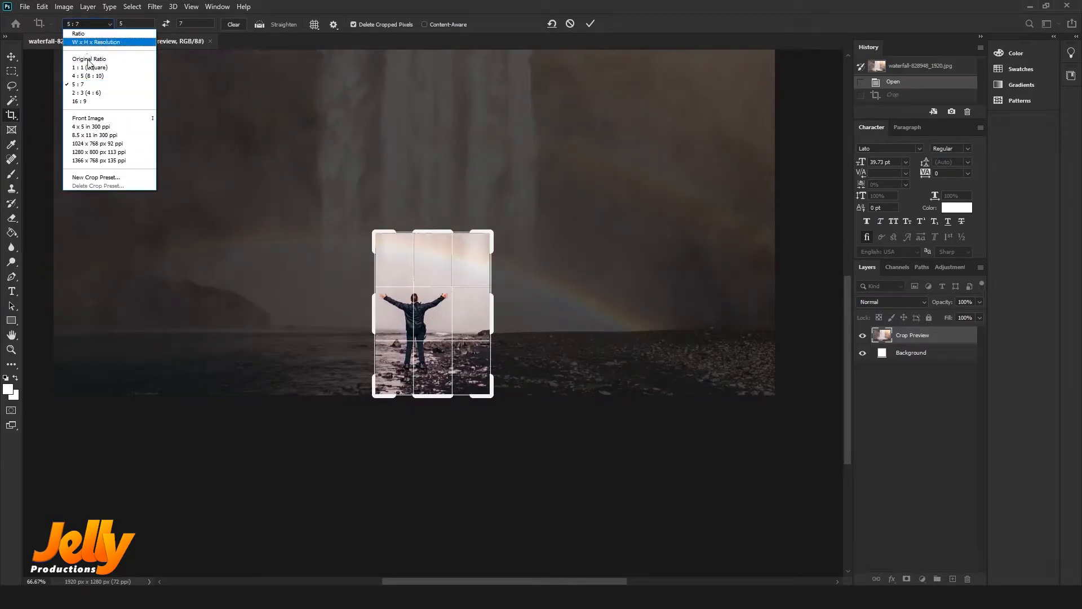
{"action": "left_click", "coordinate": [96, 100]}
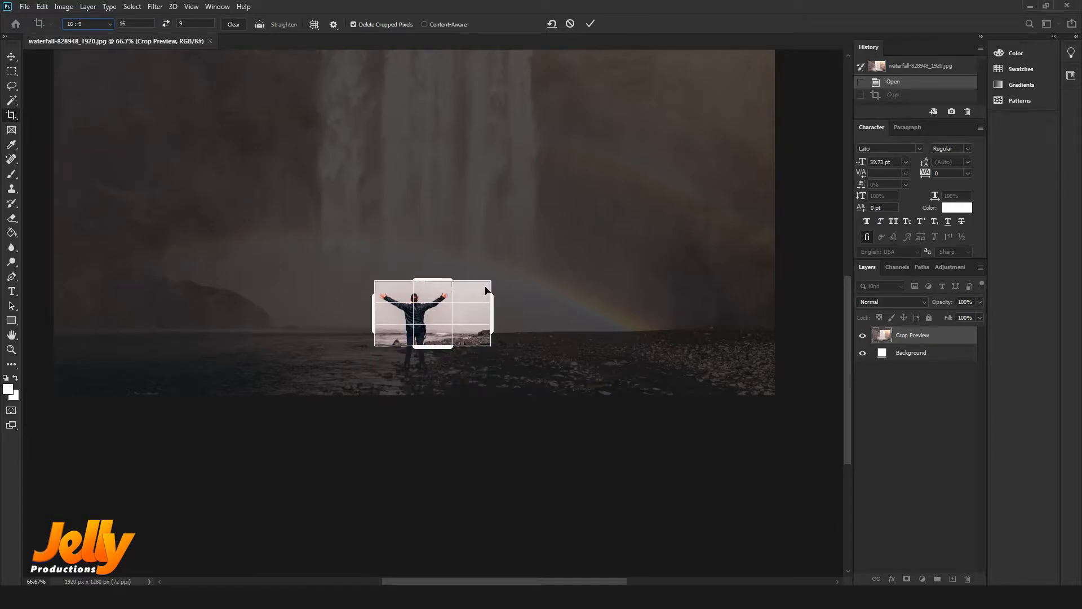
{"action": "left_click_drag", "start_coordinate": [497, 304], "coordinate": [548, 305]}
{"action": "mouse_move", "coordinate": [456, 311]}
{"action": "left_mouse_down"}
{"action": "mouse_move", "coordinate": [438, 310]}
{"action": "mouse_move", "coordinate": [456, 302]}
{"action": "left_mouse_up"}
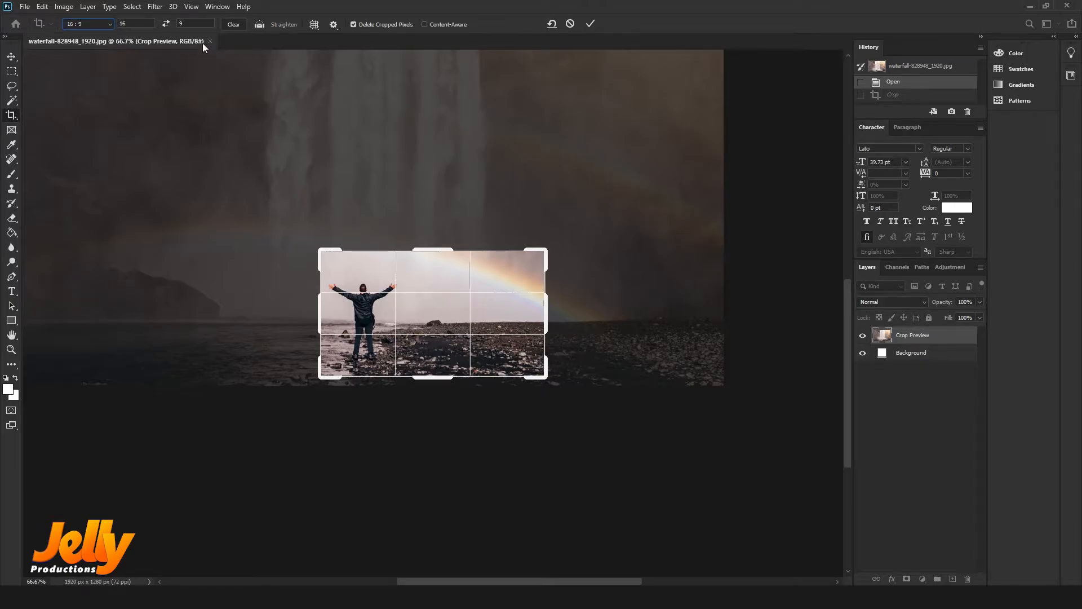
Swap the 16:9 crop between landscape and portrait, clear the ratio values and leave the Crop tool without cropping
{"action": "left_click", "coordinate": [166, 23]}
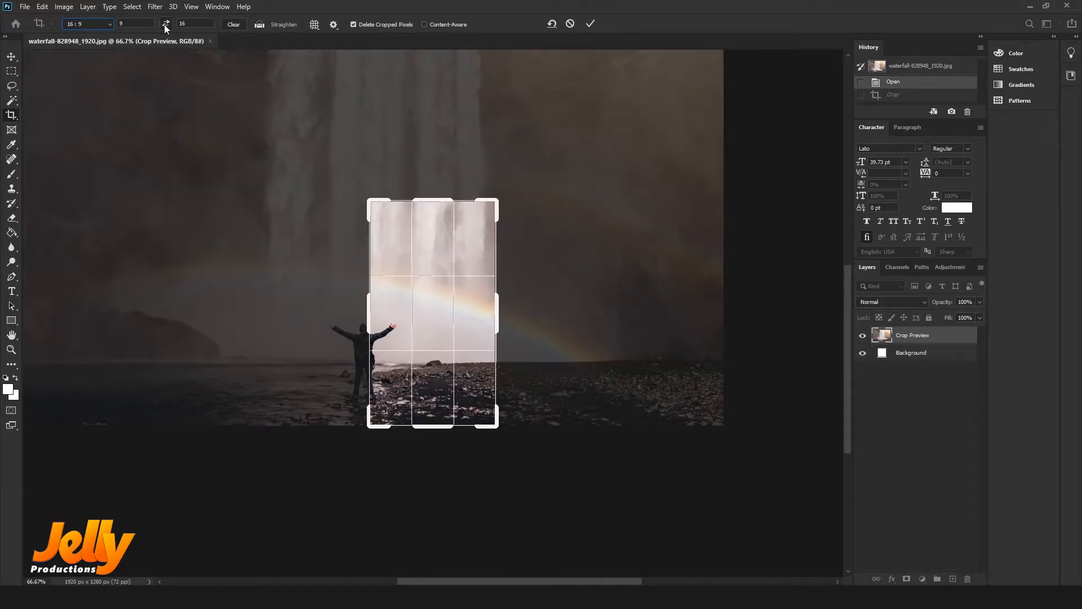
{"action": "left_click", "coordinate": [166, 23]}
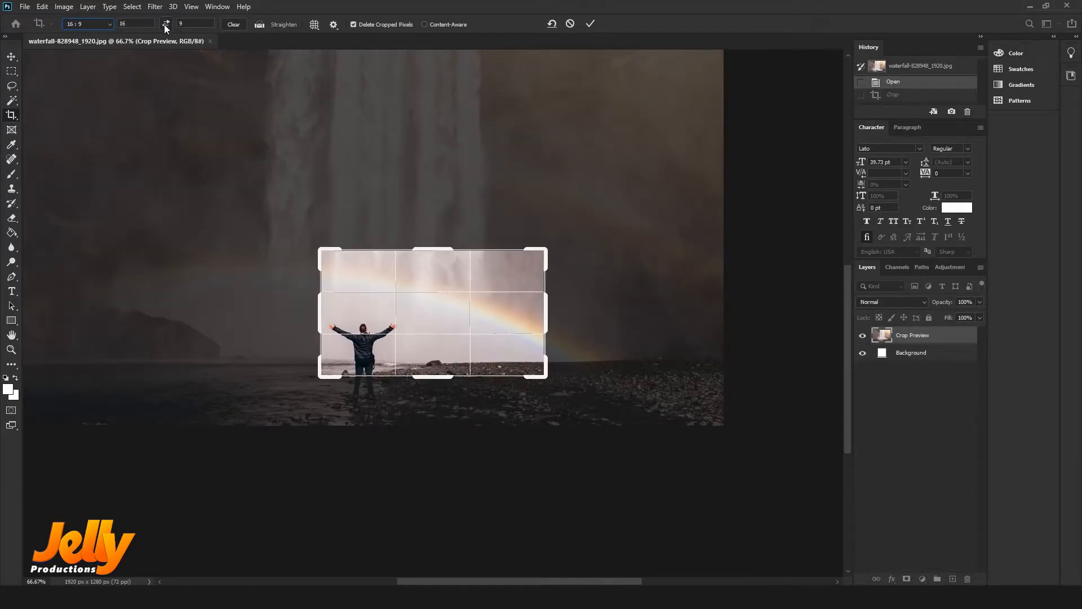
{"action": "left_click", "coordinate": [165, 25]}
{"action": "left_click", "coordinate": [166, 25]}
{"action": "left_click", "coordinate": [165, 25]}
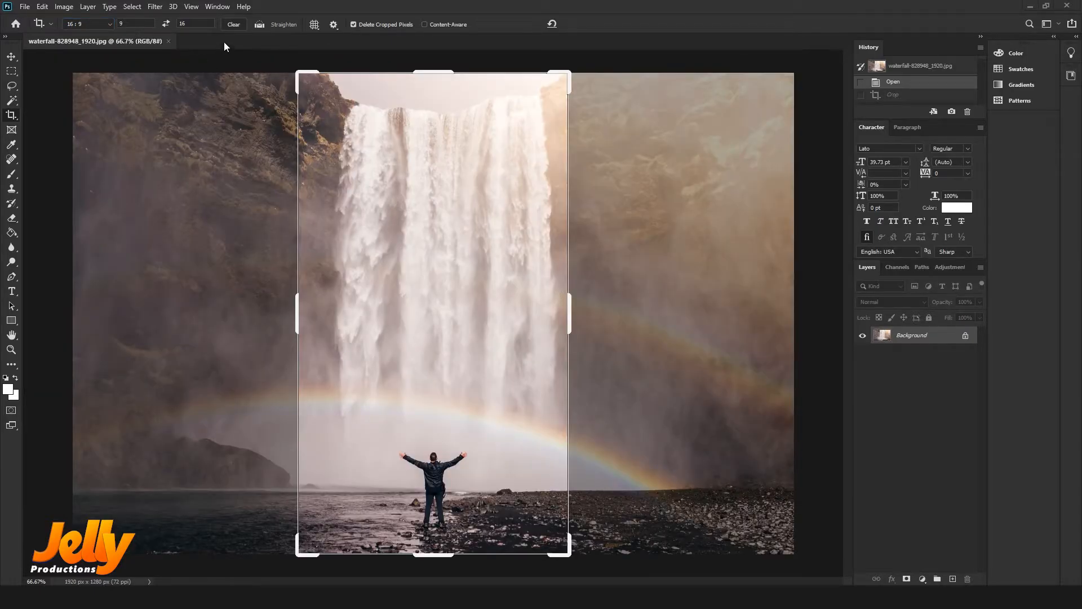
{"action": "left_click", "coordinate": [235, 25]}
{"action": "left_click", "coordinate": [11, 57]}
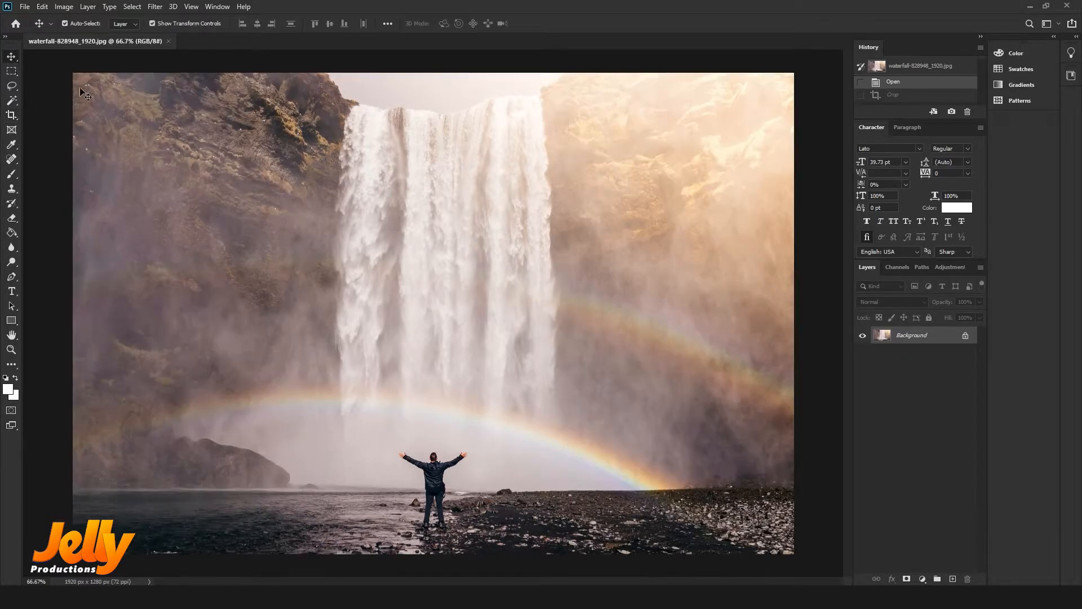
Frame a nearly square, unconstrained crop area and reposition the image so the person stands in its lower-left part
{"action": "left_click", "coordinate": [11, 115]}
{"action": "left_click_drag", "start_coordinate": [236, 163], "coordinate": [628, 531]}
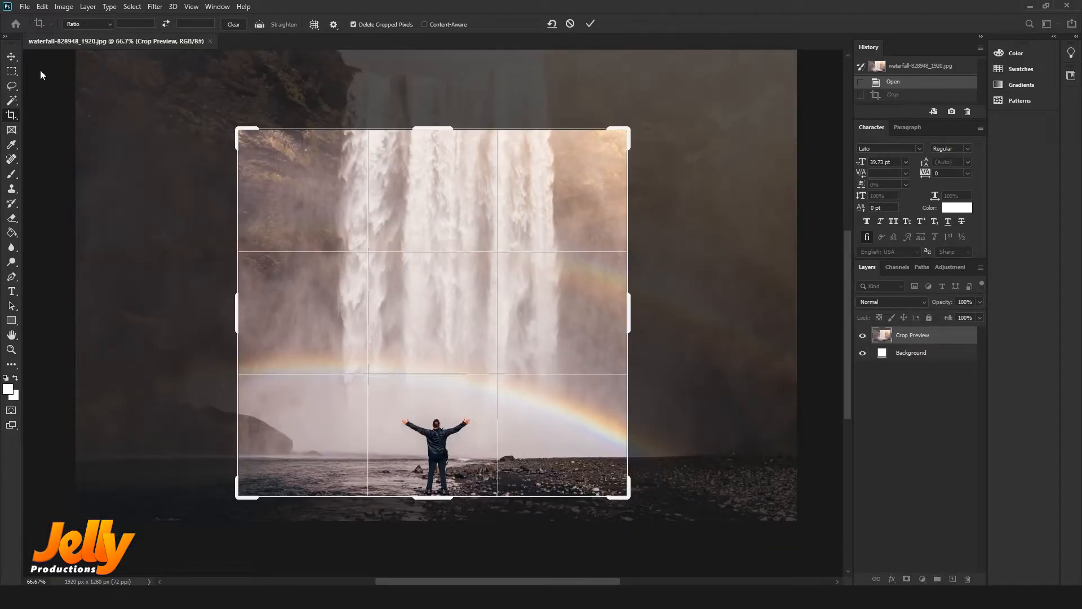
{"action": "left_click_drag", "start_coordinate": [340, 216], "coordinate": [362, 259]}
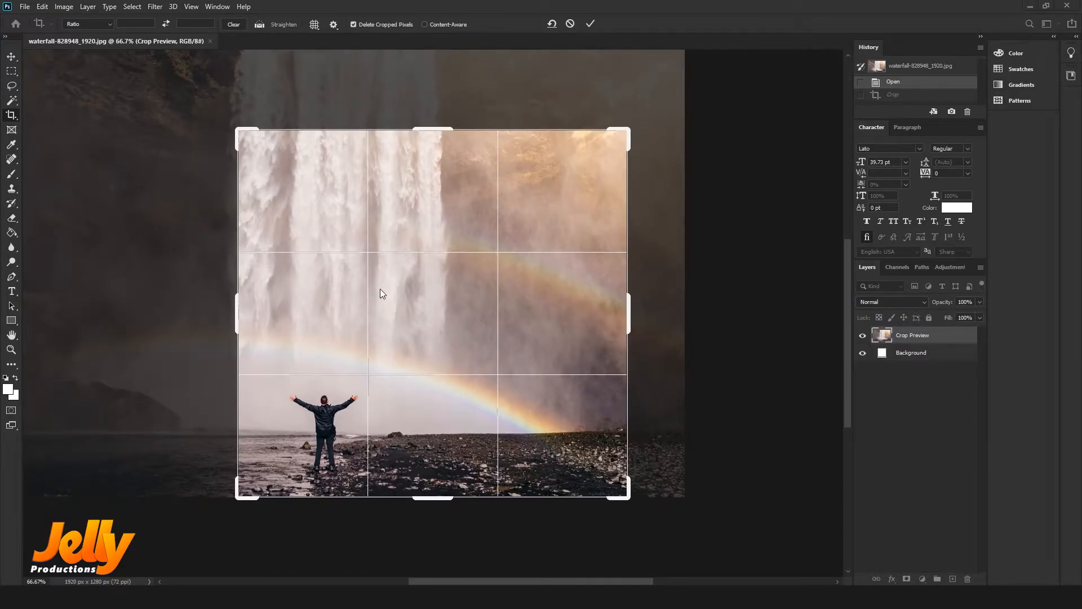
Cycle through the crop overlay guides and settle on the Golden Ratio overlay
{"action": "left_click", "coordinate": [315, 25]}
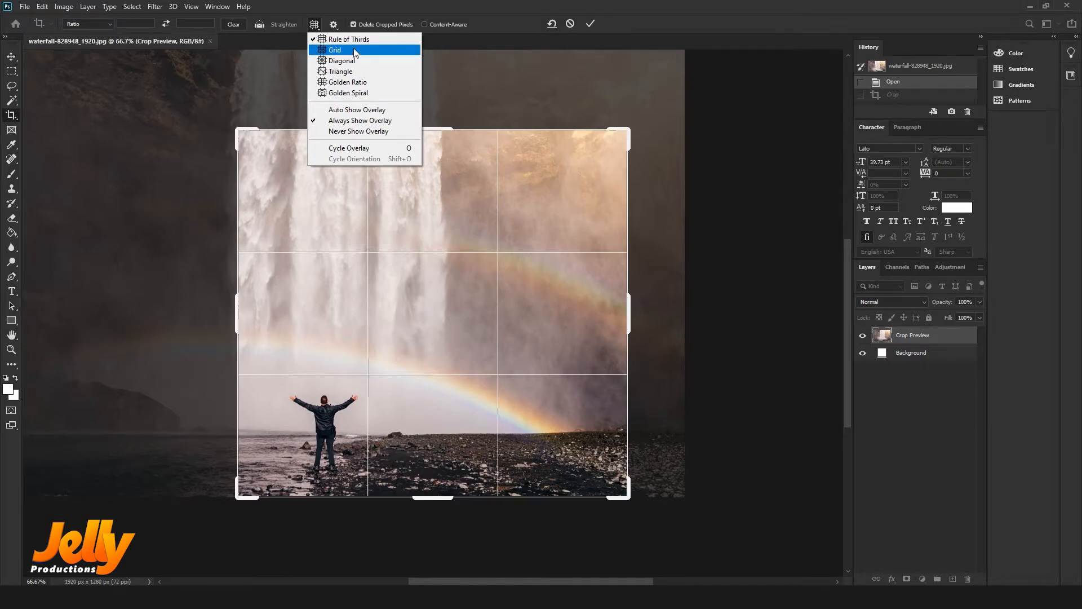
{"action": "left_click", "coordinate": [368, 150]}
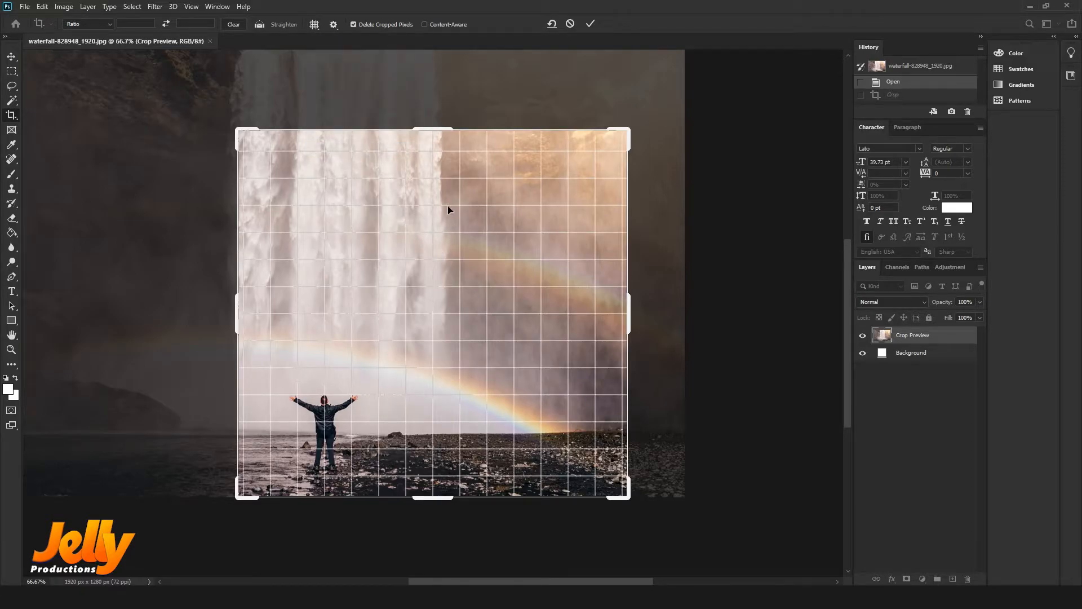
{"action": "key", "text": "o"}
{"action": "key", "text": "o"}
{"action": "key", "text": "o"}
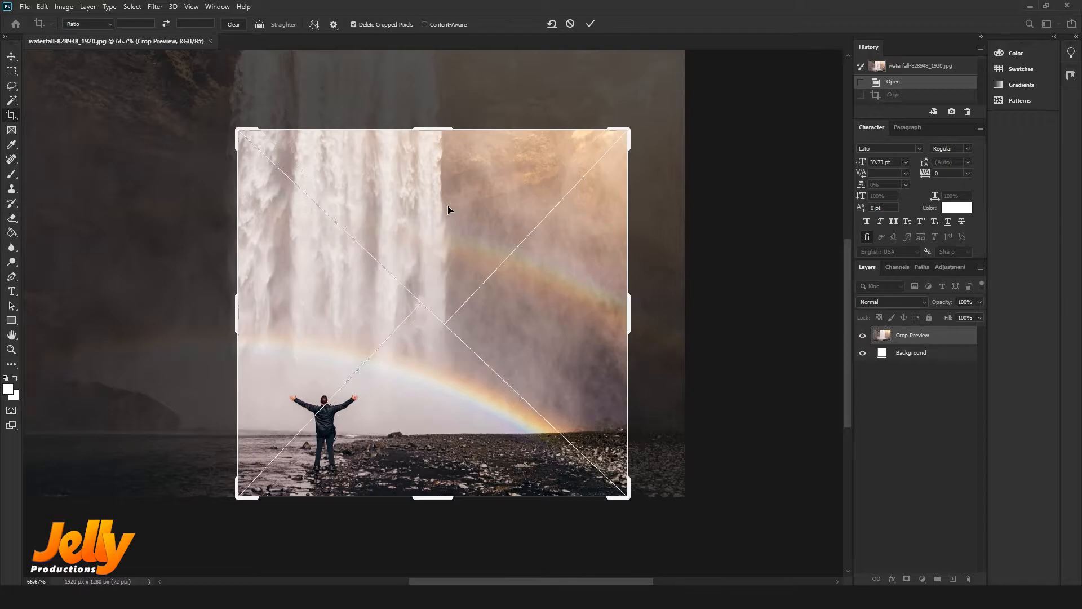
{"action": "key", "text": "o"}
{"action": "key", "text": "o"}
{"action": "key", "text": "o"}
{"action": "key", "text": "o"}
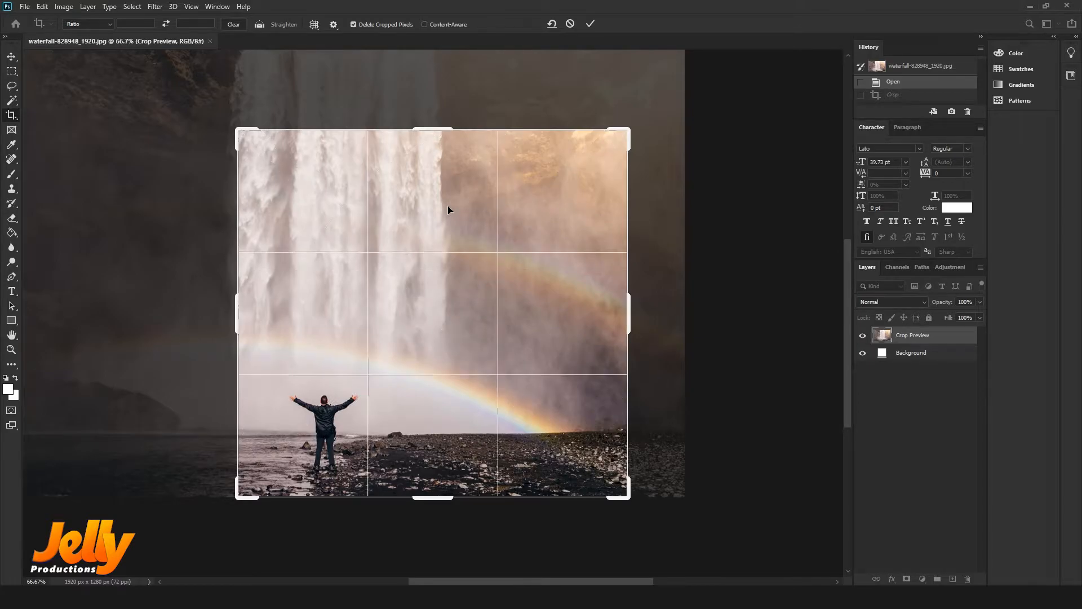
{"action": "key", "text": "o"}
{"action": "key", "text": "o"}
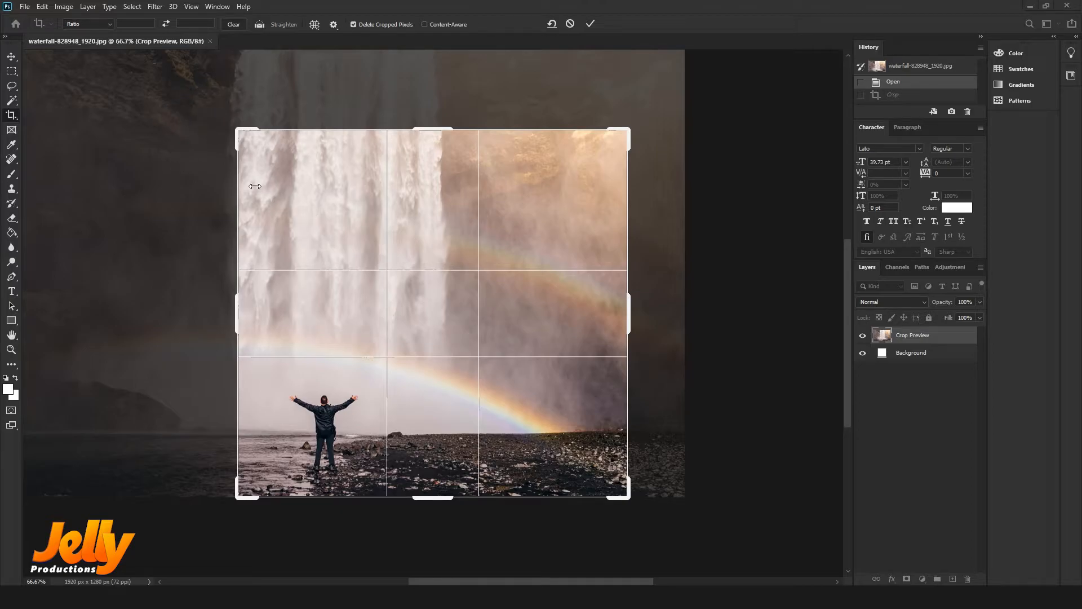
Turn the Show Cropped Area option off and back on to compare the crop preview
{"action": "left_click_drag", "start_coordinate": [460, 582], "coordinate": [423, 580]}
{"action": "left_click_drag", "start_coordinate": [851, 372], "coordinate": [850, 352]}
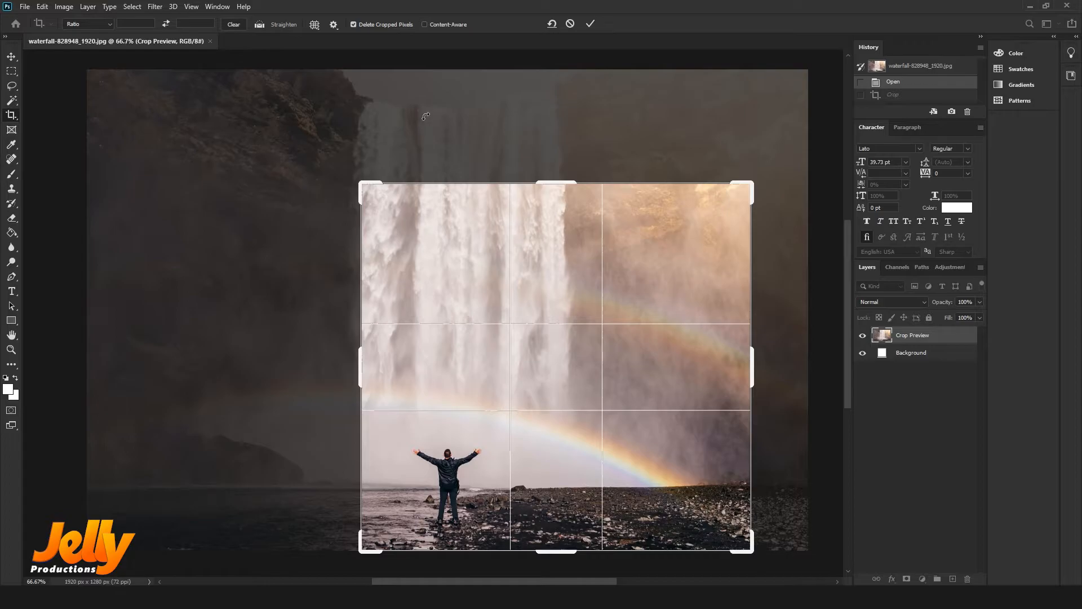
{"action": "left_click", "coordinate": [334, 25]}
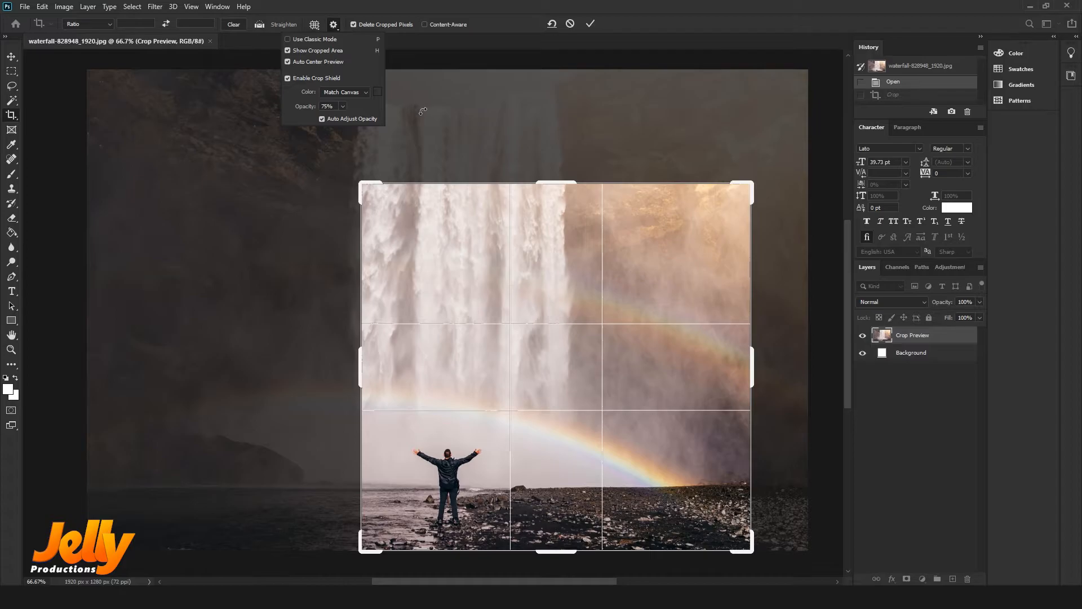
{"action": "left_click", "coordinate": [288, 51]}
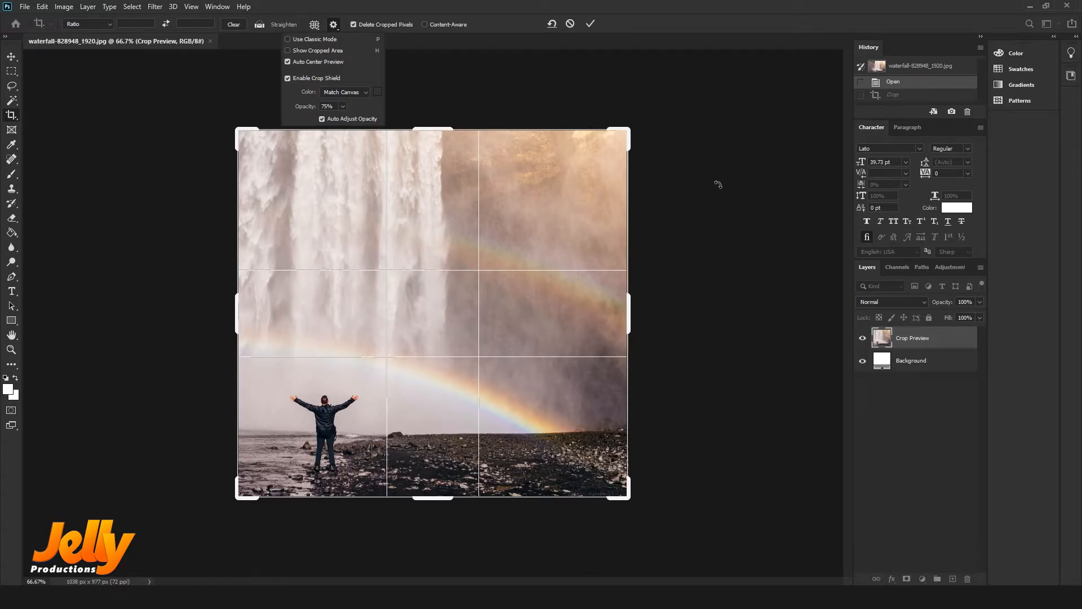
{"action": "left_click", "coordinate": [289, 50]}
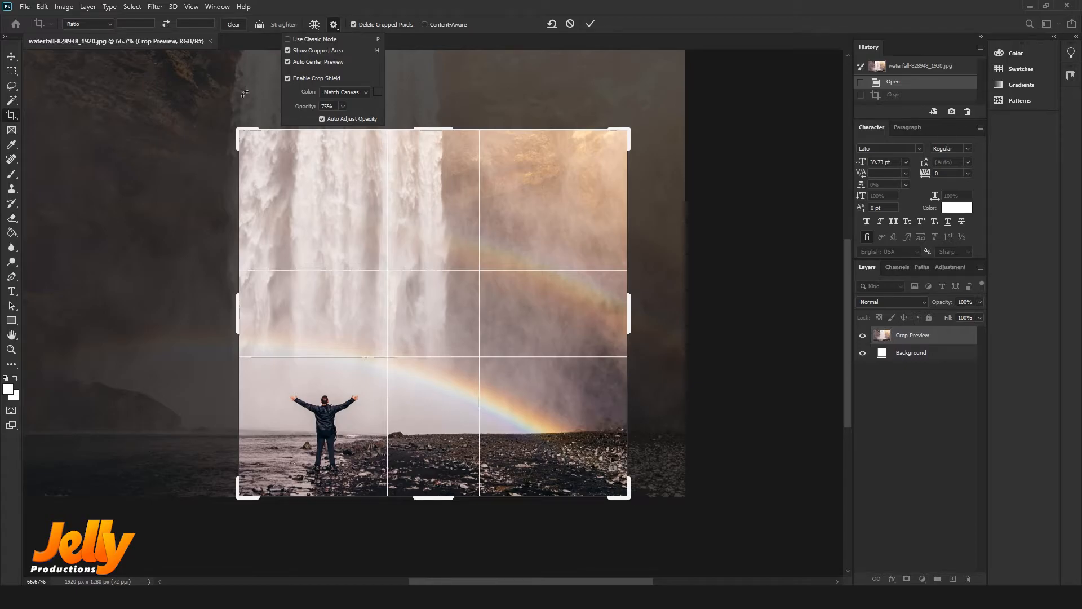
Try crop shield opacities of 10% and 100%, and set the opacity to 70%
{"action": "left_click", "coordinate": [343, 107]}
{"action": "left_click_drag", "start_coordinate": [344, 123], "coordinate": [310, 123]}
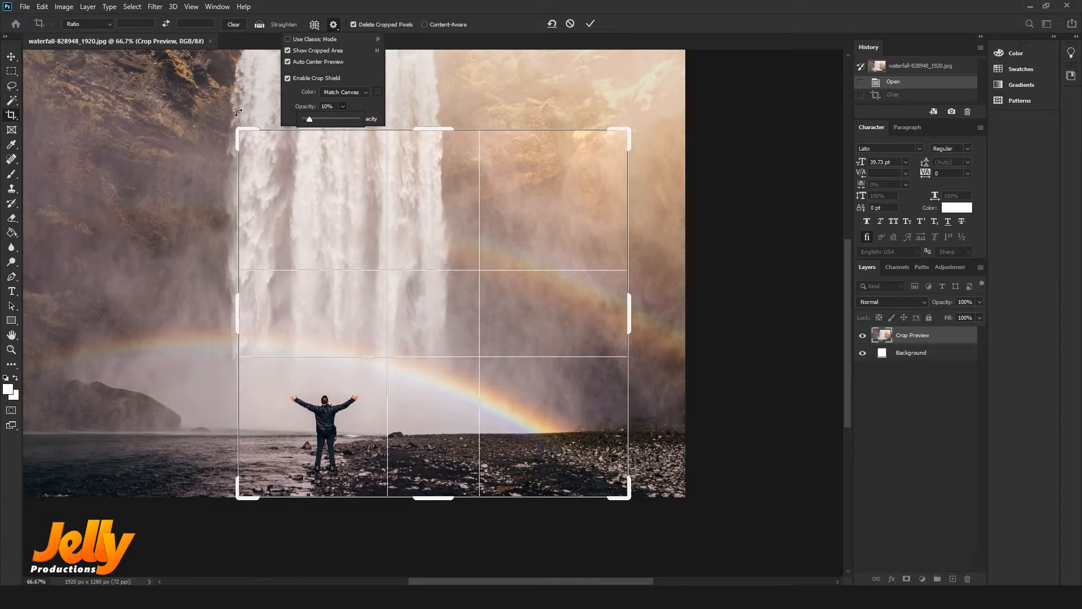
{"action": "left_click_drag", "start_coordinate": [307, 125], "coordinate": [364, 121]}
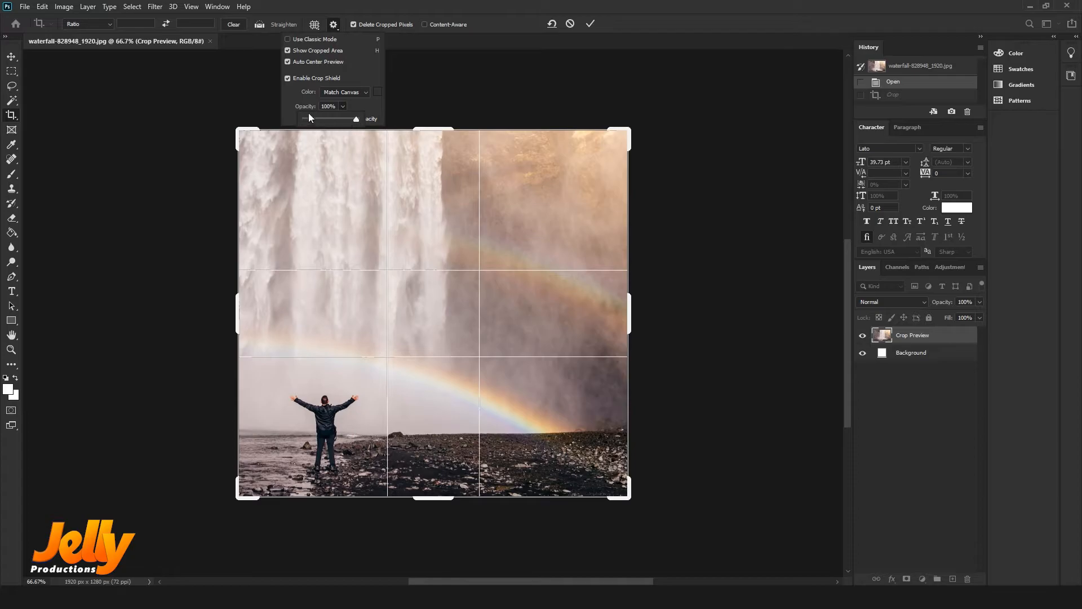
{"action": "mouse_move", "coordinate": [356, 120]}
{"action": "left_mouse_down"}
{"action": "mouse_move", "coordinate": [328, 126]}
{"action": "mouse_move", "coordinate": [340, 120]}
{"action": "left_mouse_up"}
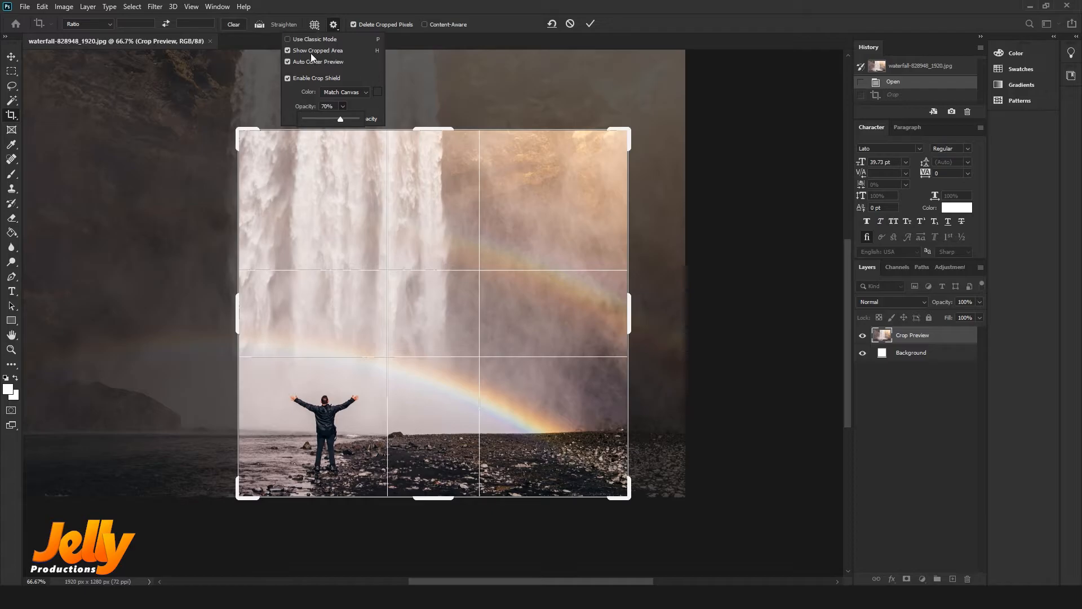
Toggle the display of the cropped area off and on again, and commit the crop
{"action": "left_click", "coordinate": [289, 50]}
{"action": "left_click", "coordinate": [288, 49]}
{"action": "left_click", "coordinate": [333, 24]}
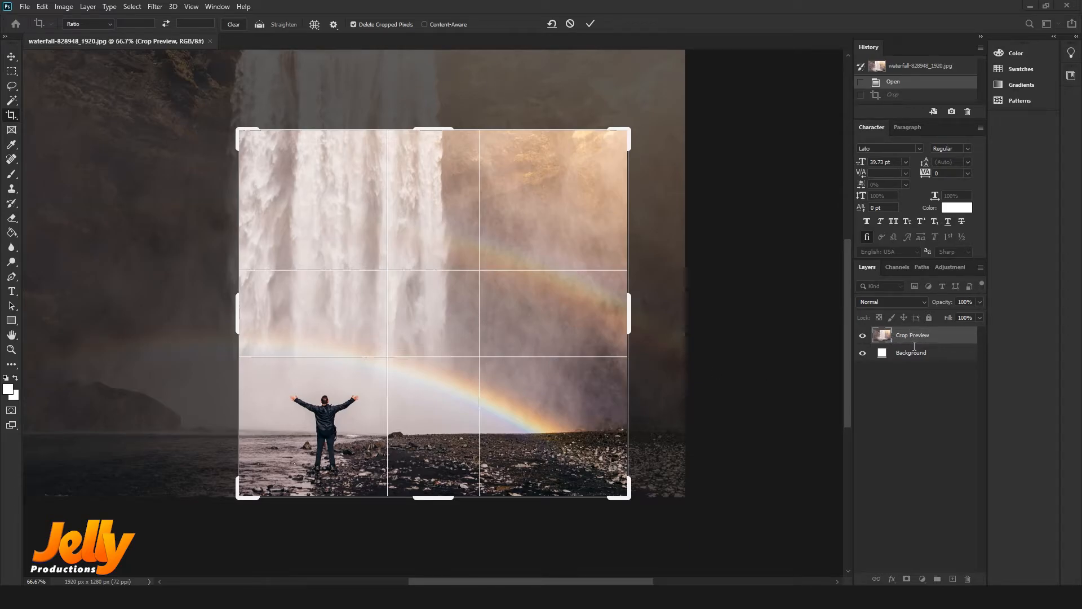
{"action": "left_click", "coordinate": [590, 24]}
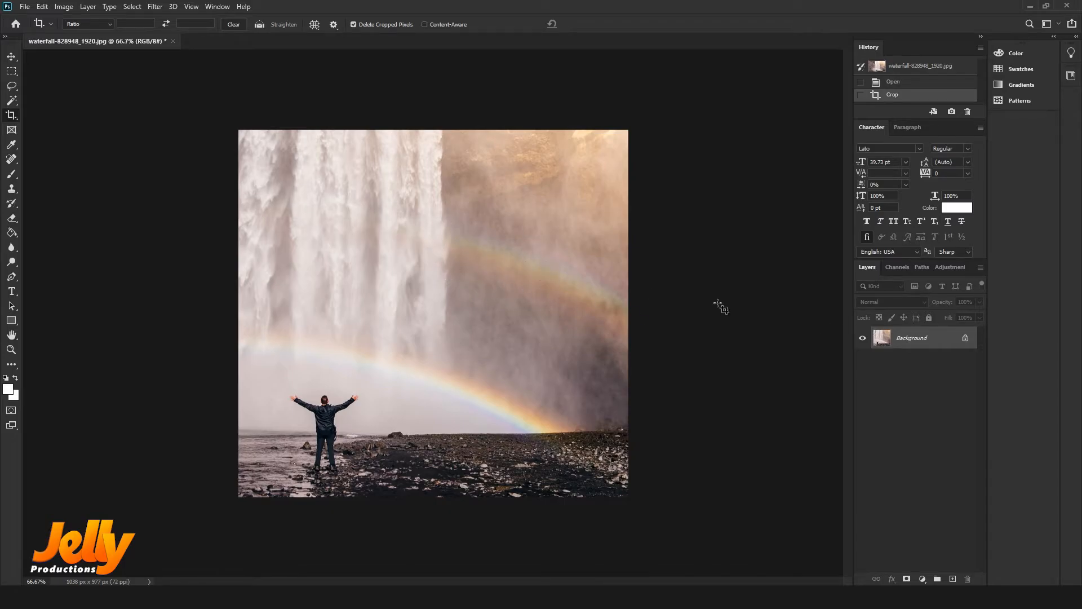
Convert the Background to a normal layer and move it around the canvas with the Move tool to check for hidden pixels
{"action": "left_click", "coordinate": [12, 57]}
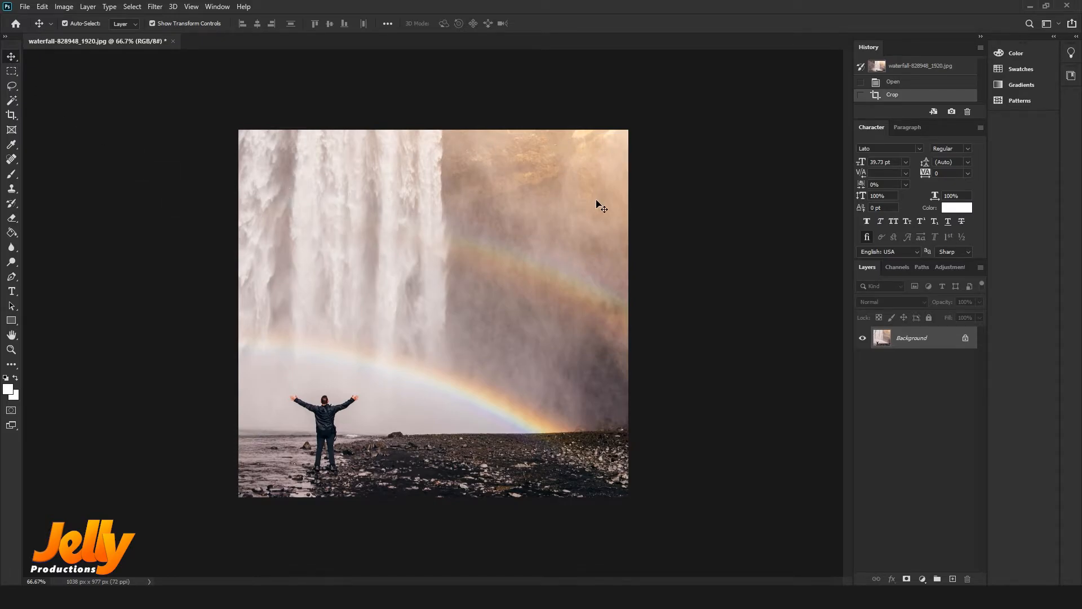
{"action": "left_click_drag", "start_coordinate": [566, 251], "coordinate": [515, 249]}
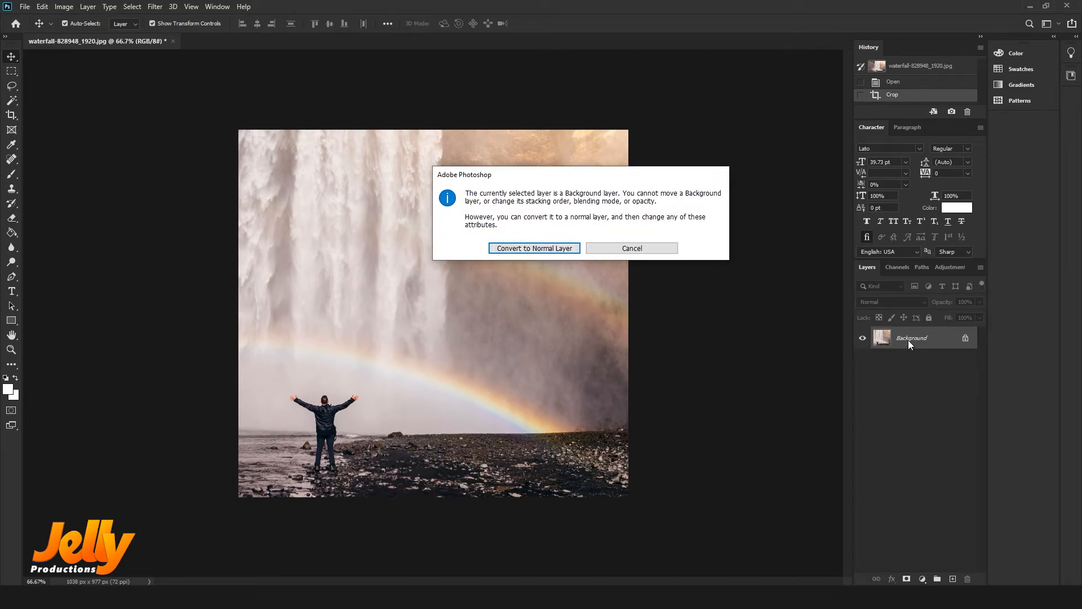
{"action": "left_click", "coordinate": [557, 249]}
{"action": "left_click_drag", "start_coordinate": [479, 286], "coordinate": [644, 363]}
{"action": "left_click_drag", "start_coordinate": [490, 305], "coordinate": [371, 238]}
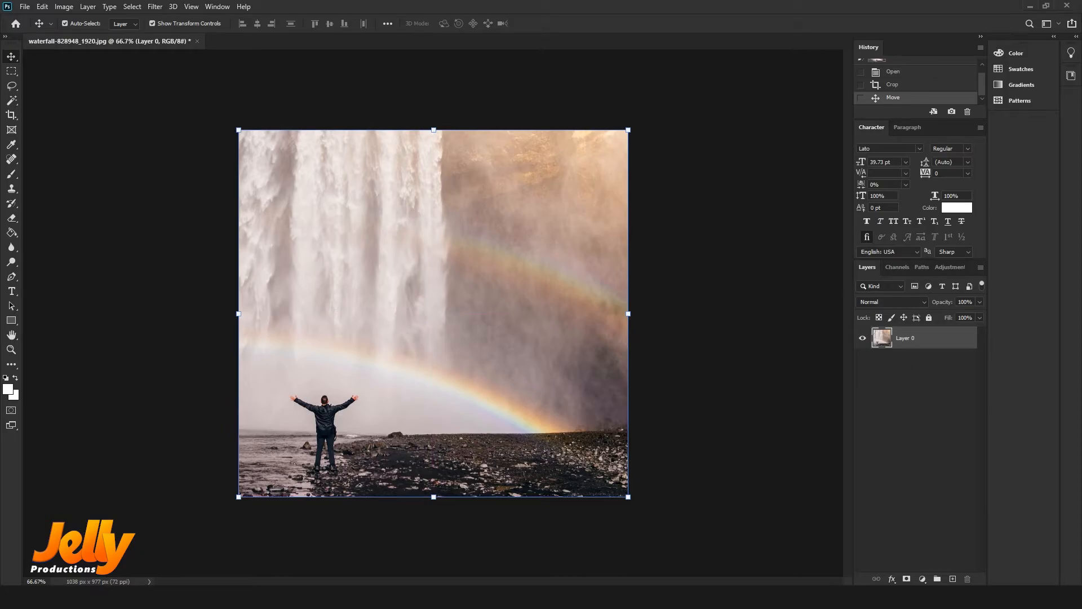
Revert the waterfall photo to its last saved version
{"action": "left_click", "coordinate": [25, 8]}
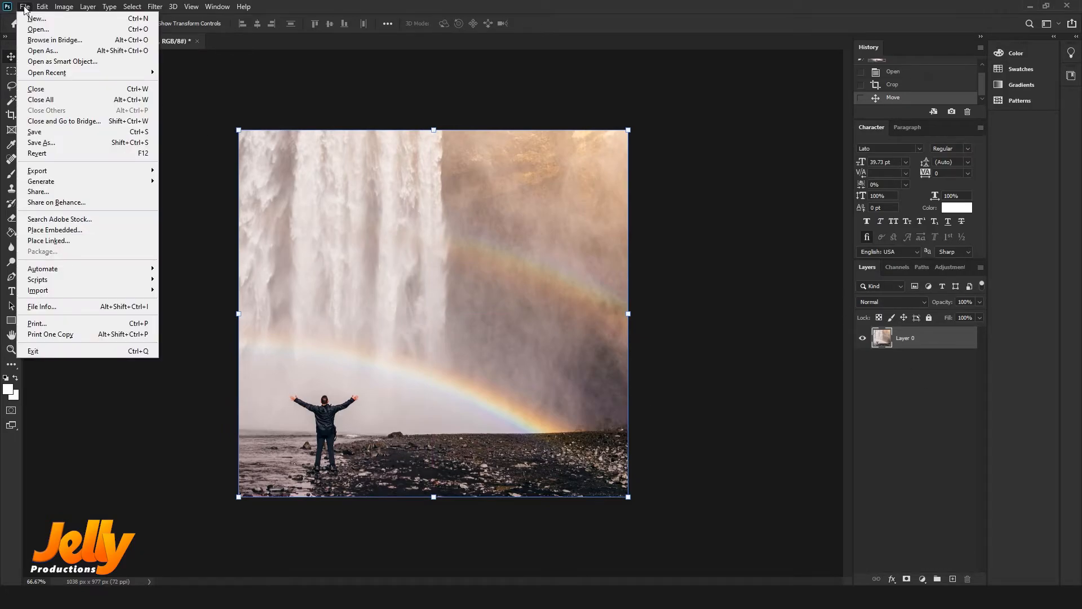
{"action": "left_click", "coordinate": [55, 152]}
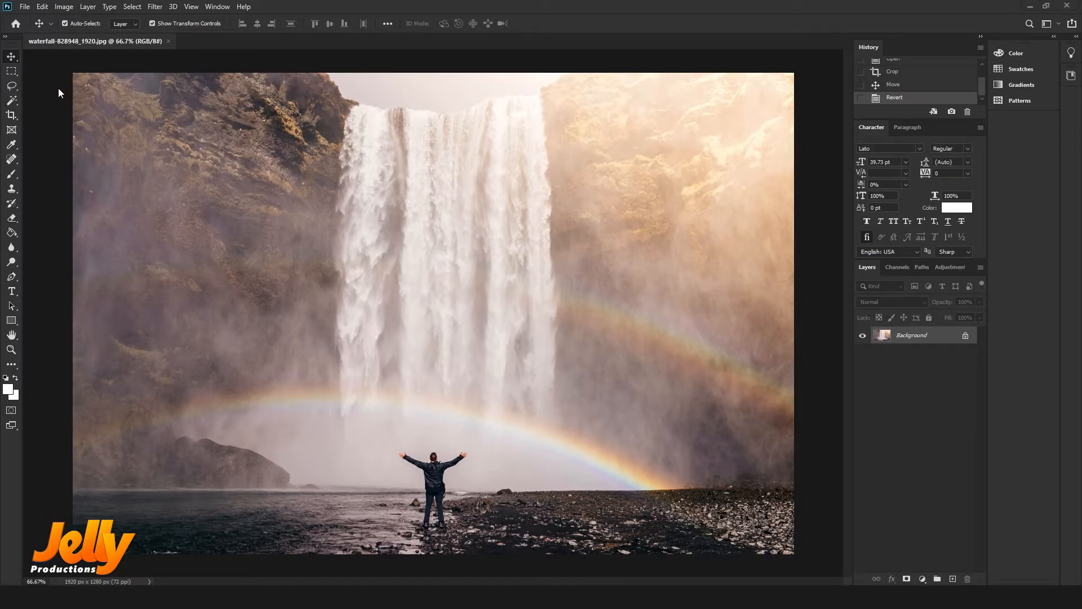
Frame a crop of about 1272 x 879 px around the waterfall and the man, shifting the photo so his whole figure is inside
{"action": "left_click", "coordinate": [11, 115]}
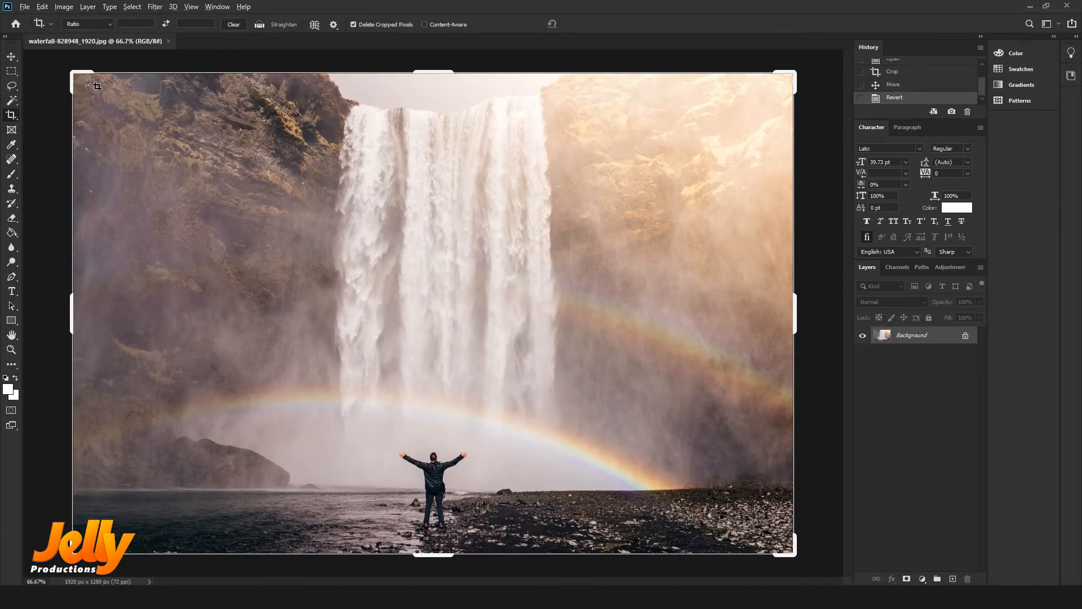
{"action": "left_click_drag", "start_coordinate": [73, 74], "coordinate": [136, 107]}
{"action": "left_click_drag", "start_coordinate": [744, 103], "coordinate": [712, 111]}
{"action": "left_click_drag", "start_coordinate": [434, 529], "coordinate": [434, 516]}
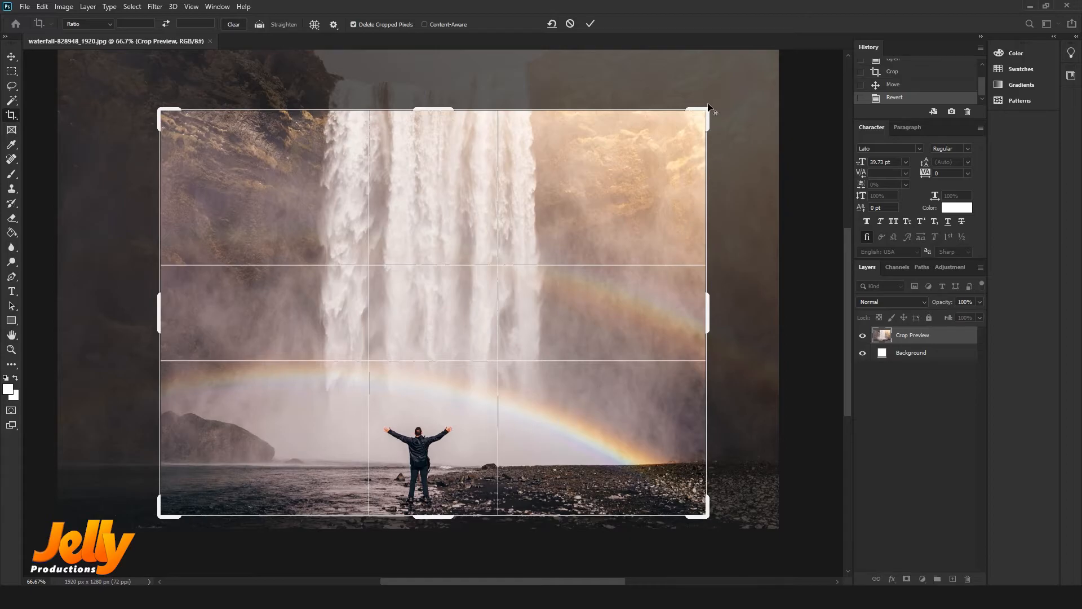
{"action": "left_click_drag", "start_coordinate": [712, 111], "coordinate": [679, 149]}
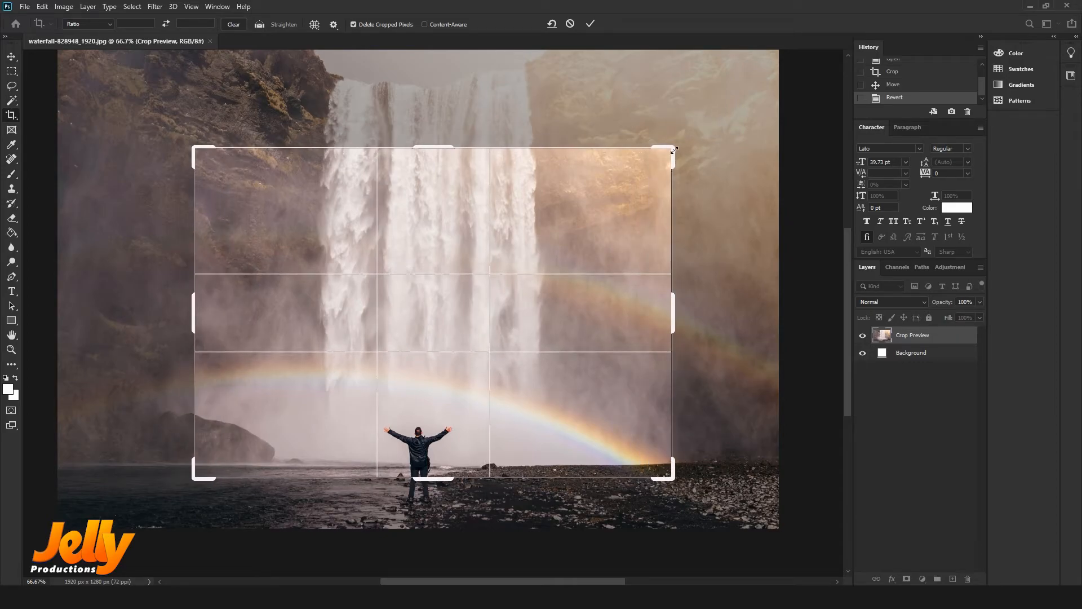
{"action": "left_click_drag", "start_coordinate": [472, 175], "coordinate": [460, 141]}
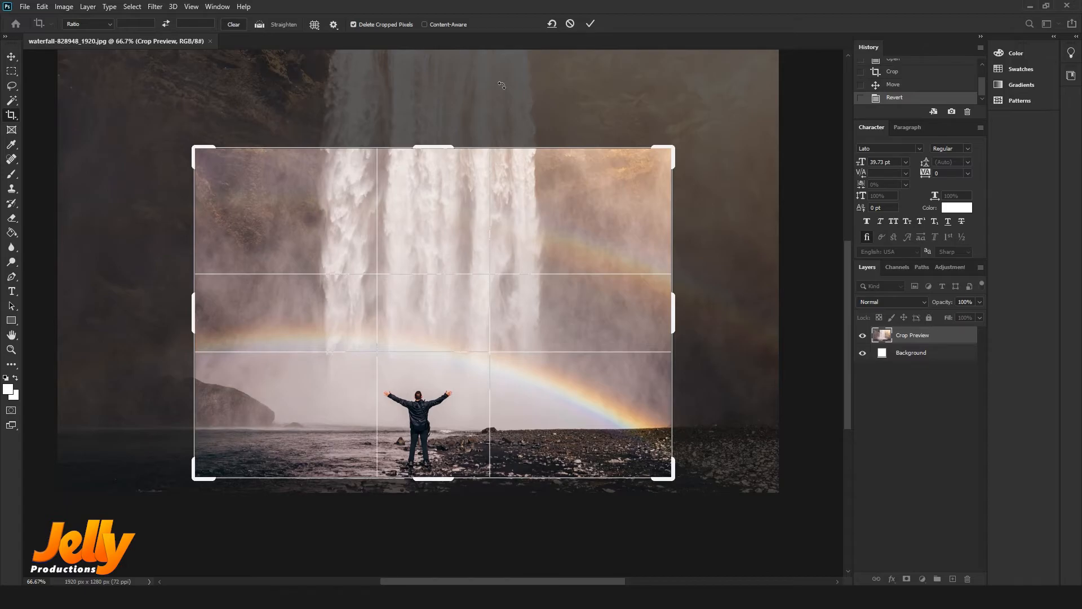
Turn off Delete Cropped Pixels and commit the crop
{"action": "left_click", "coordinate": [354, 24]}
{"action": "left_click", "coordinate": [589, 24]}
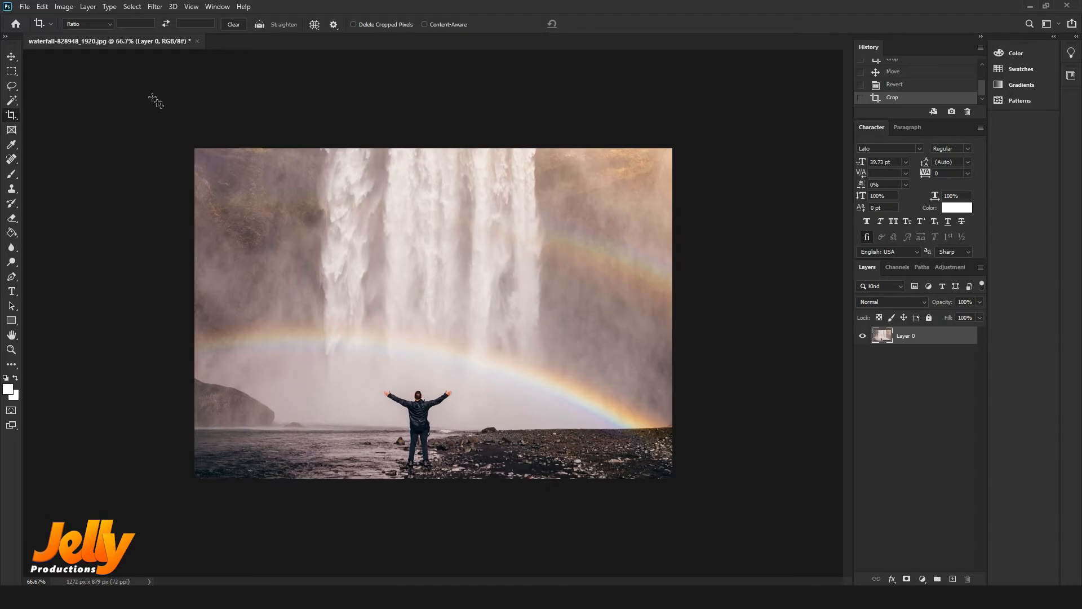
Move the photo layer within the cropped canvas to bring hidden pixels into view, and shift it slightly right and down
{"action": "left_click", "coordinate": [11, 57]}
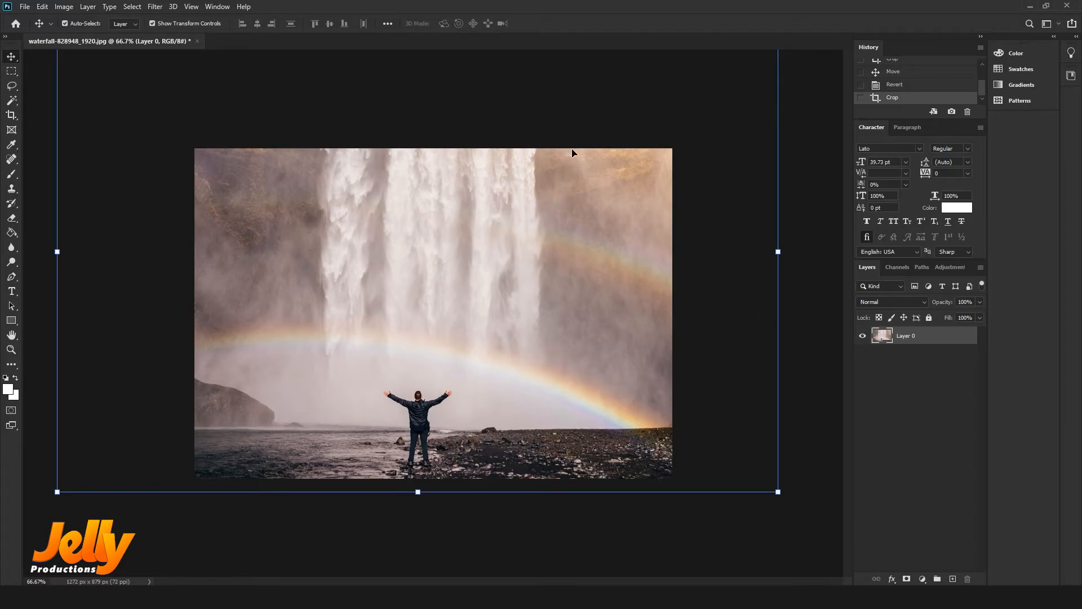
{"action": "left_click_drag", "start_coordinate": [316, 218], "coordinate": [405, 336]}
{"action": "left_click_drag", "start_coordinate": [488, 295], "coordinate": [498, 153]}
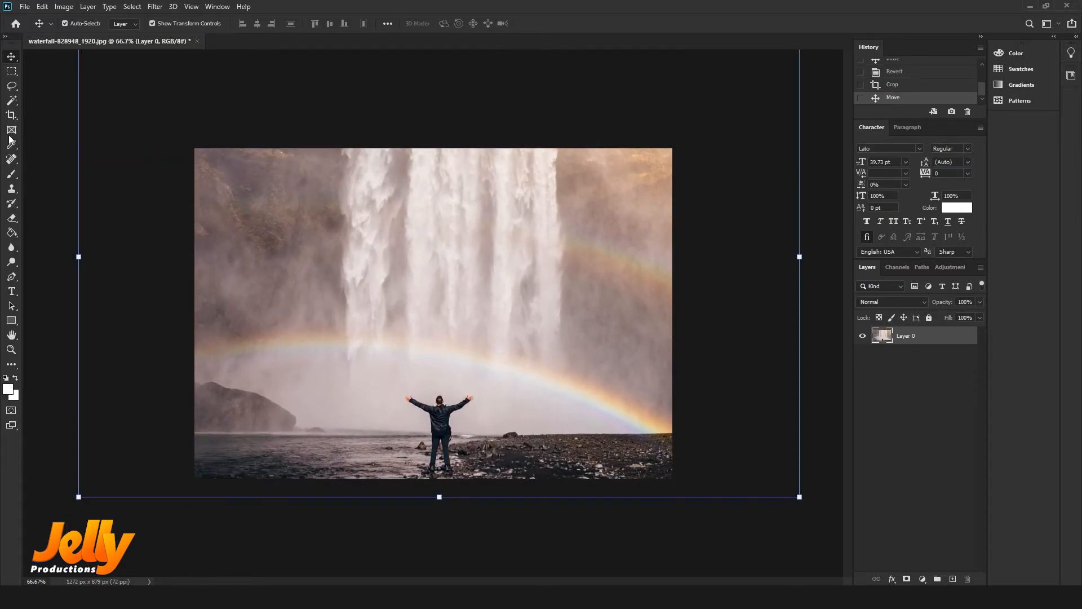
{"action": "left_click", "coordinate": [12, 115]}
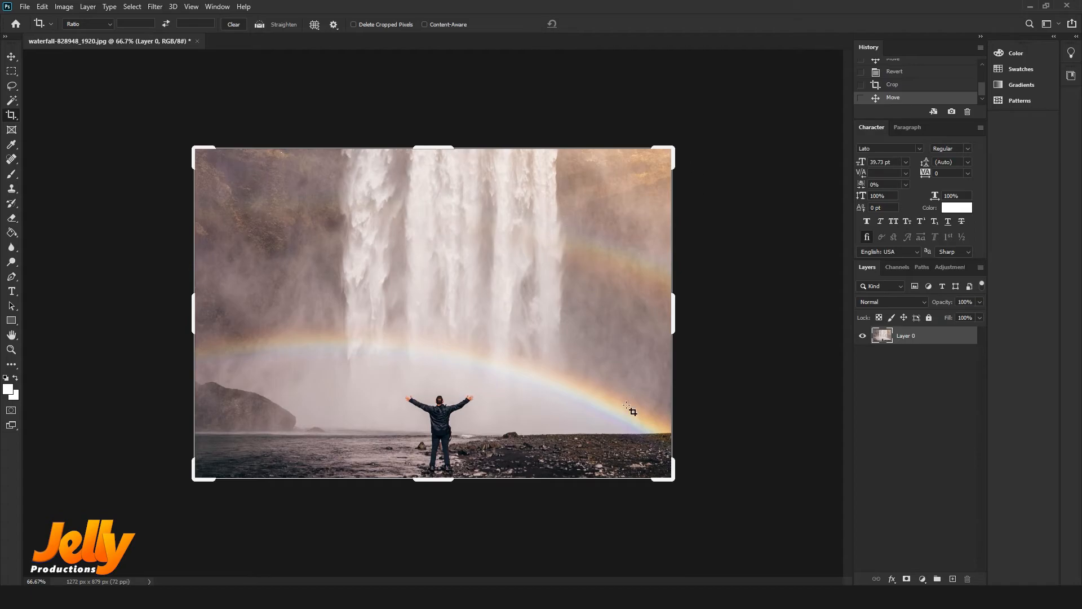
{"action": "left_click", "coordinate": [11, 58]}
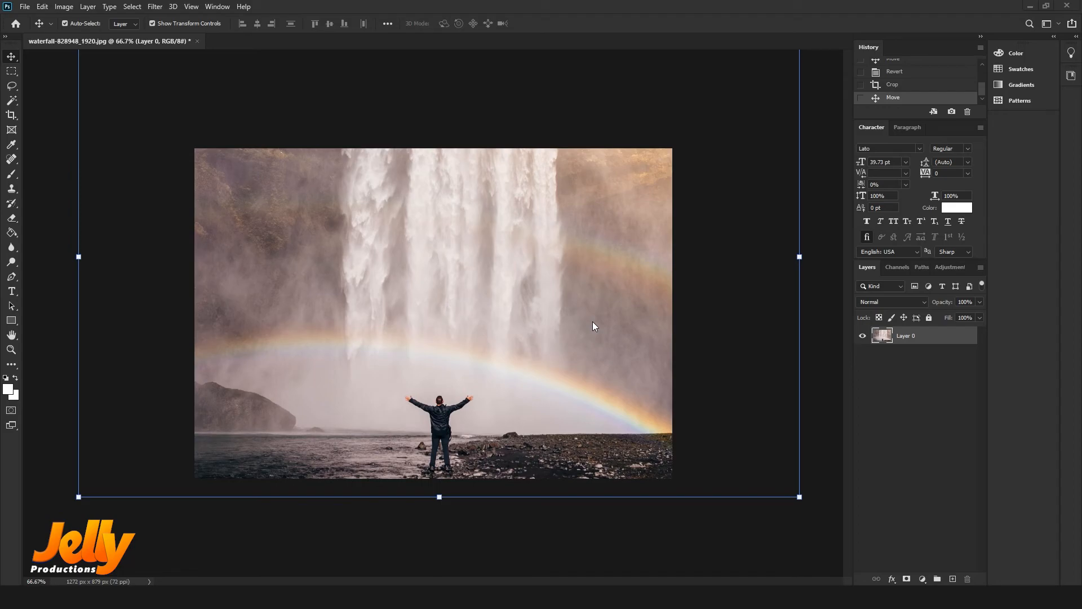
Restore the hidden cropped areas of the photo with Reveal All
{"action": "left_click", "coordinate": [65, 7]}
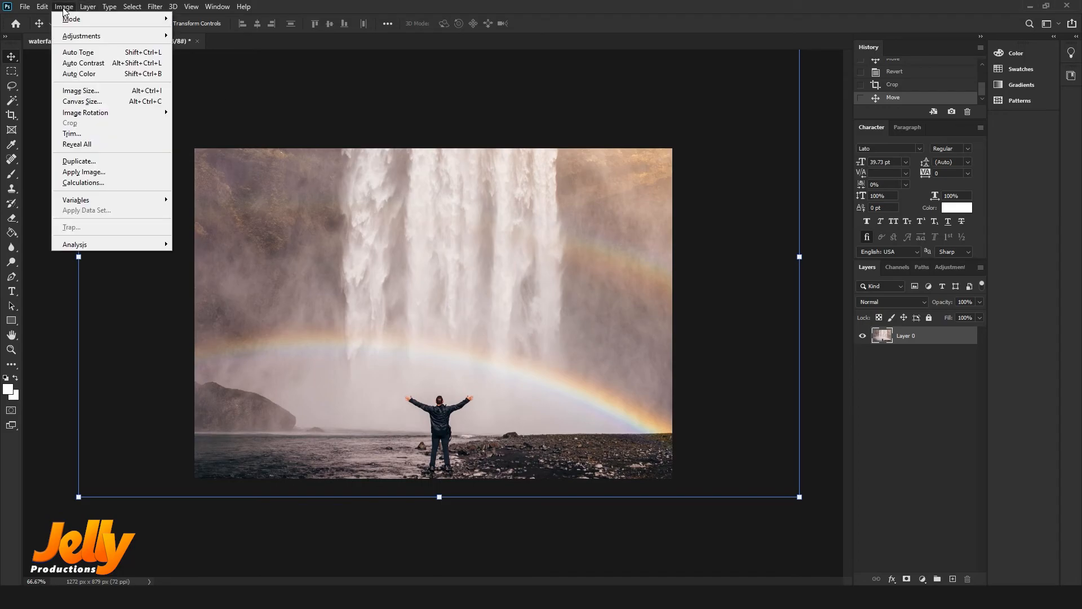
{"action": "mouse_move", "coordinate": [78, 112]}
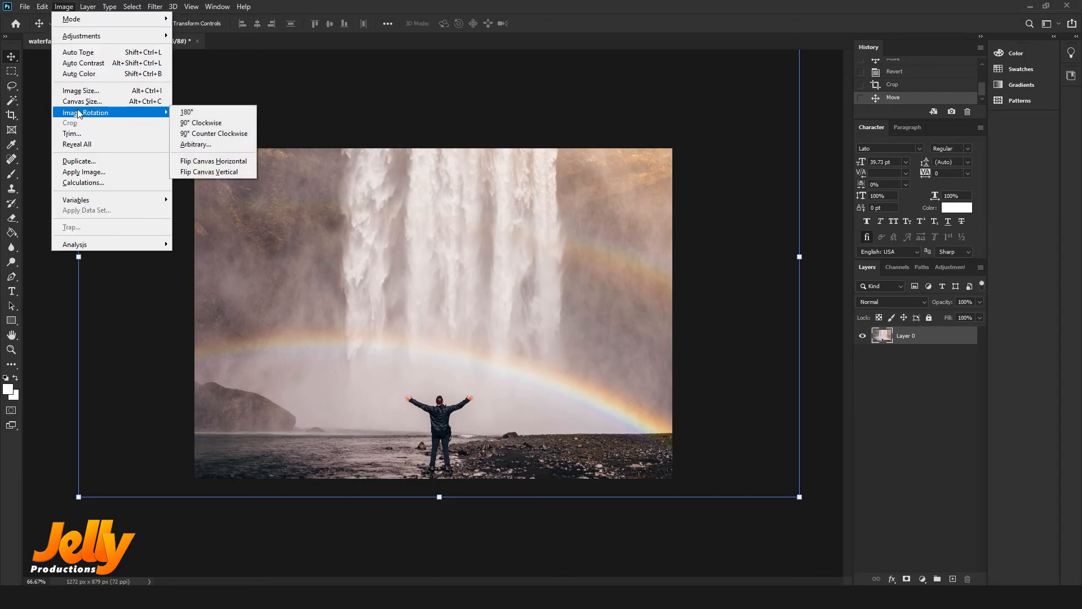
{"action": "left_click", "coordinate": [89, 148]}
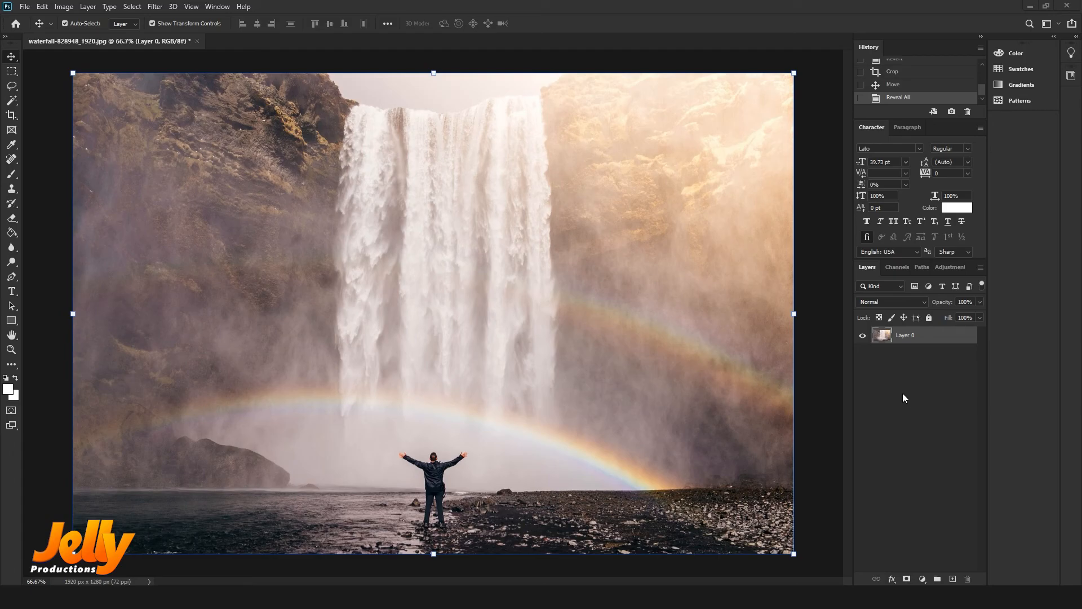
Draw a freehand crop area around the lower waterfall and the man, and cancel the crop
{"action": "left_click", "coordinate": [12, 116]}
{"action": "left_click_drag", "start_coordinate": [182, 192], "coordinate": [651, 515]}
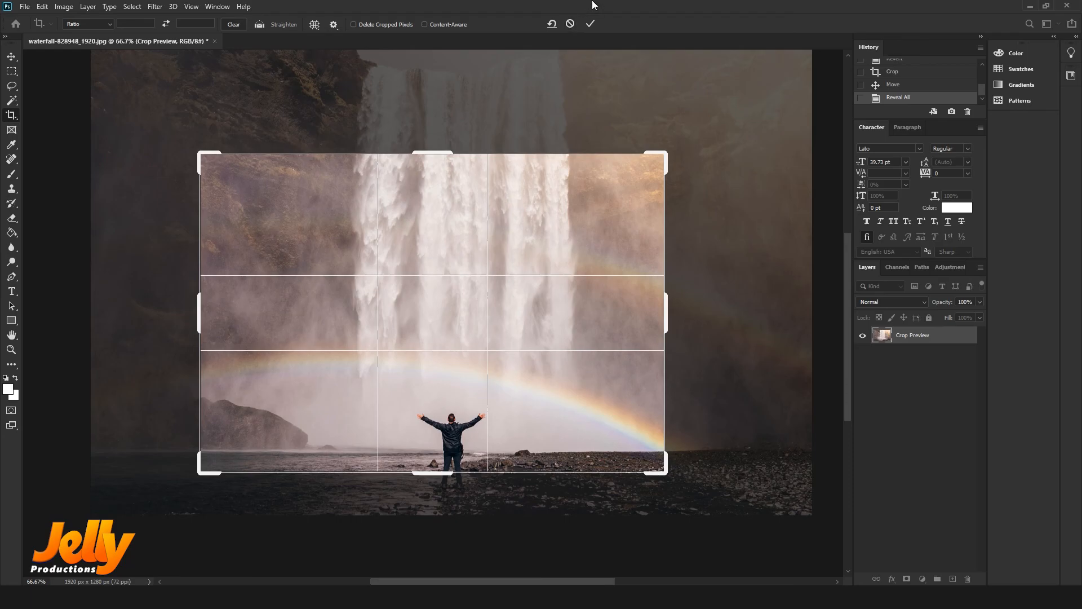
{"action": "left_click", "coordinate": [572, 25]}
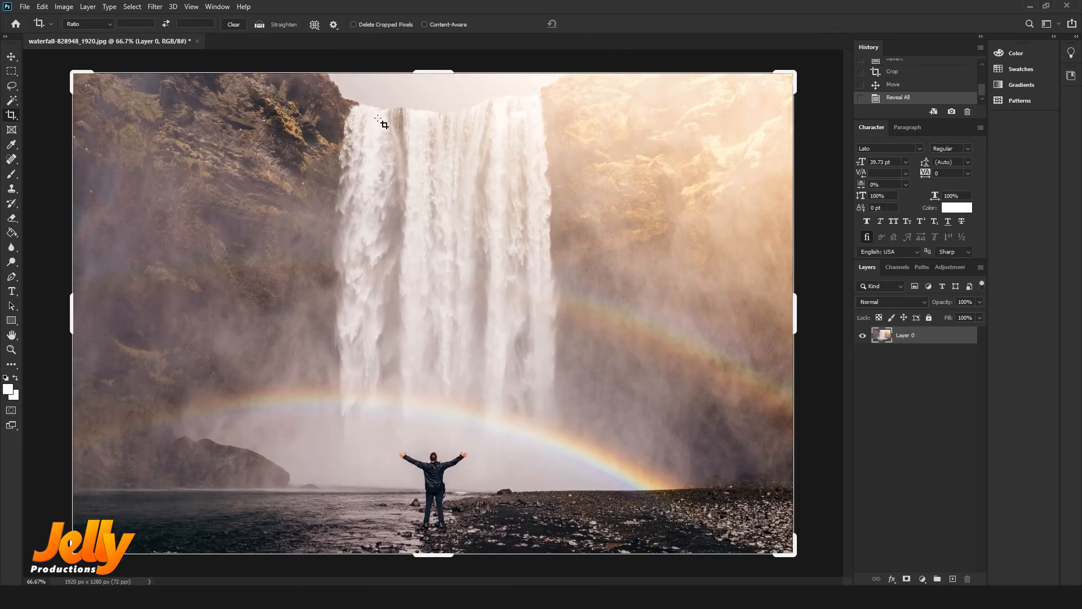